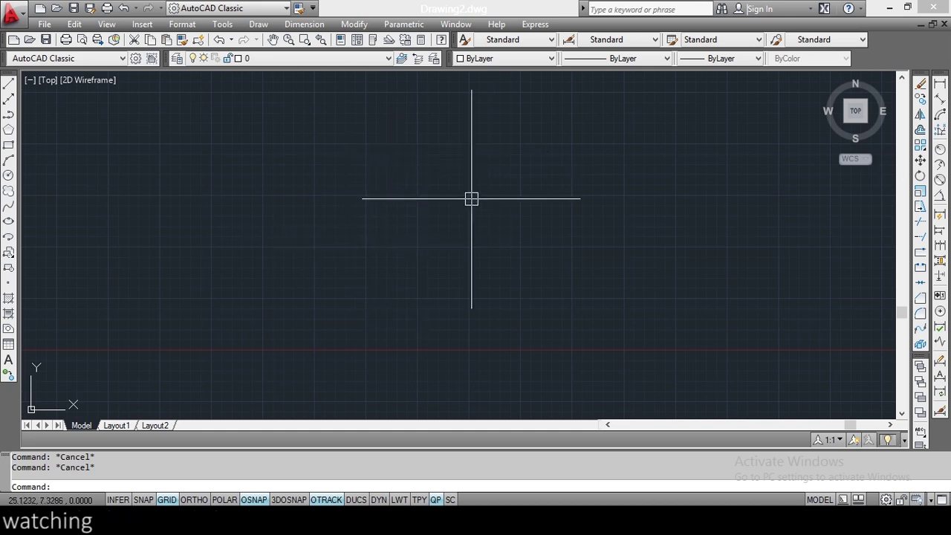
Drag a crossing window and erase with E, then start the Rectangle command
{"action": "left_click", "coordinate": [503, 161]}
{"action": "left_click", "coordinate": [361, 270]}
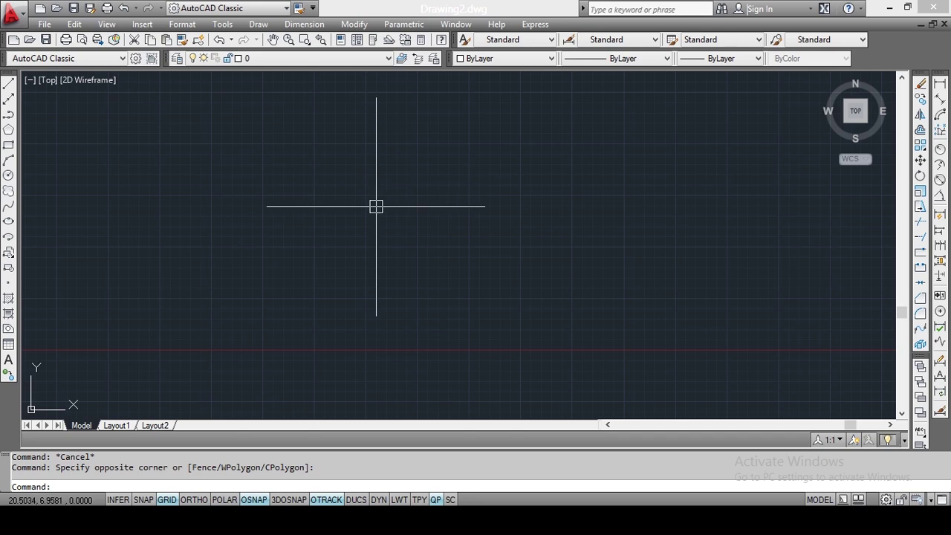
{"action": "type", "text": "e"}
{"action": "key", "text": "Return"}
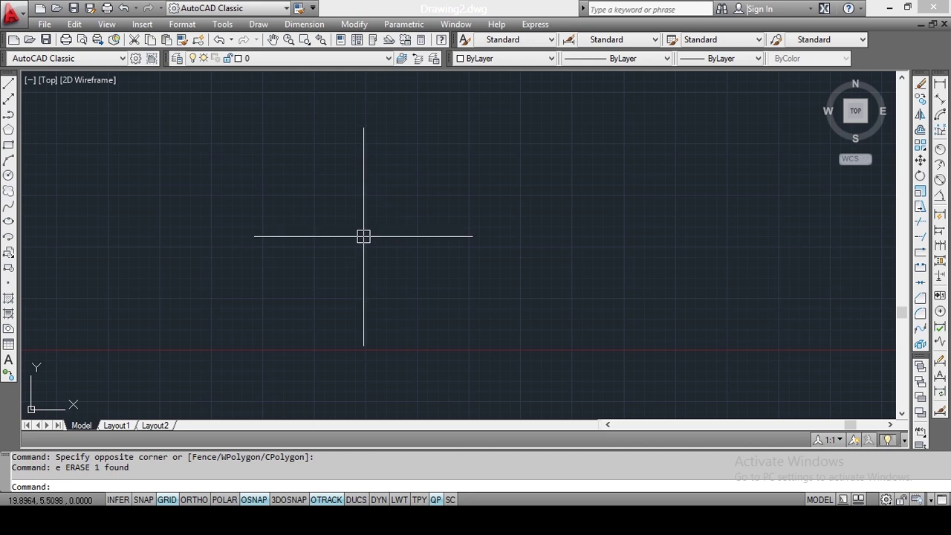
{"action": "left_click", "coordinate": [9, 145]}
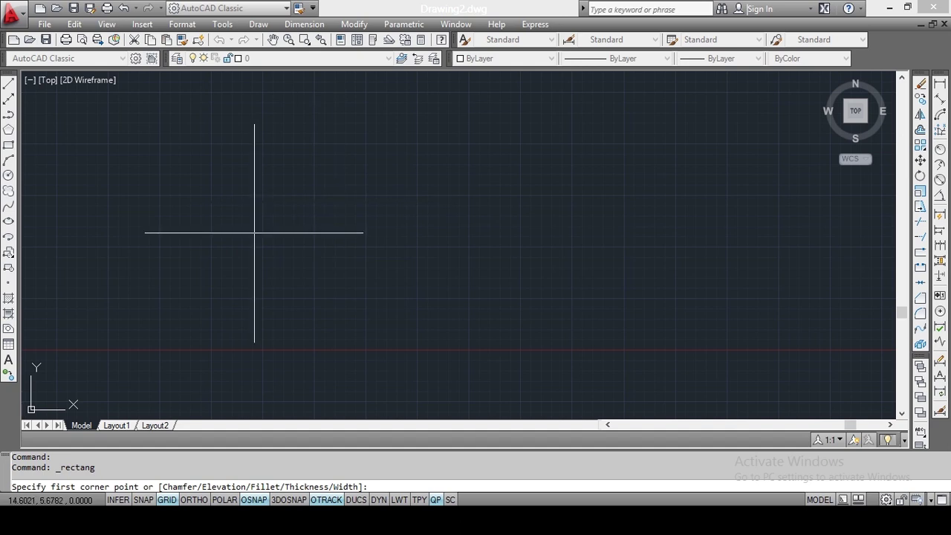
Draw a rectangle left of the drawing centre by picking two opposite corners
{"action": "left_click", "coordinate": [202, 182]}
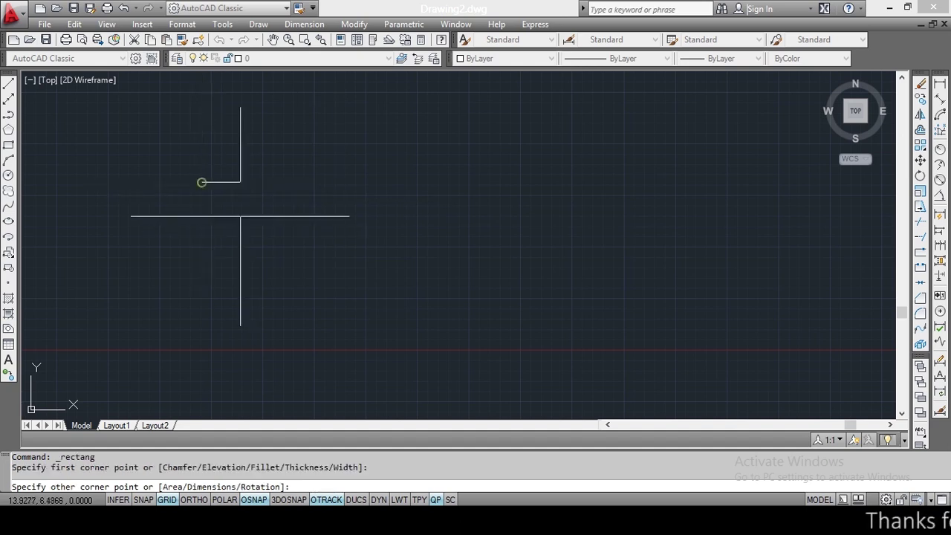
{"action": "left_click", "coordinate": [338, 284]}
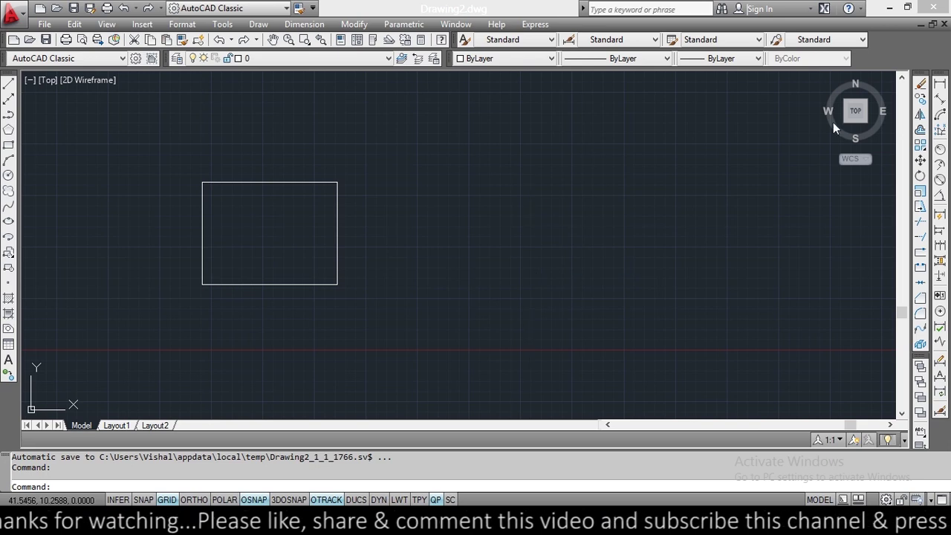
{"action": "left_click", "coordinate": [921, 88]}
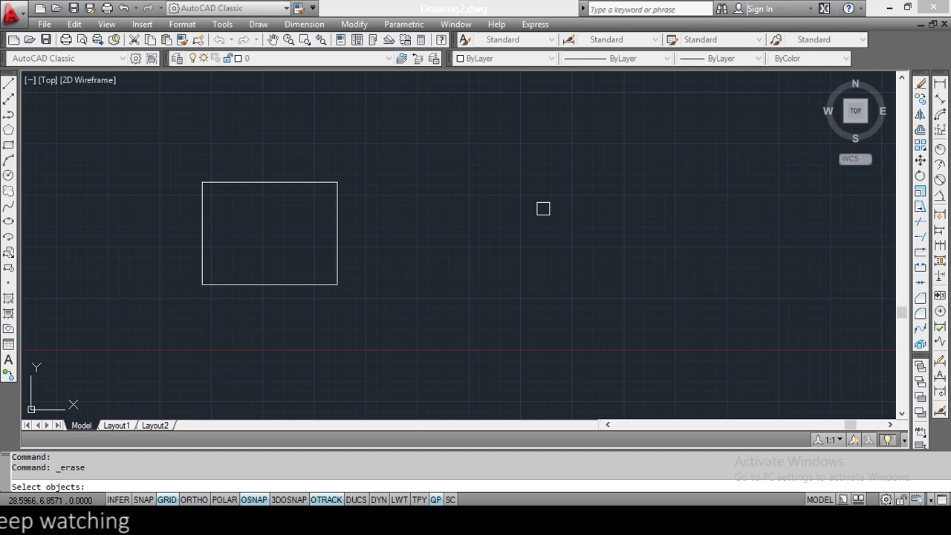
Erase the rectangle, then start and cancel the Move command
{"action": "left_click", "coordinate": [290, 184]}
{"action": "key", "text": "Return"}
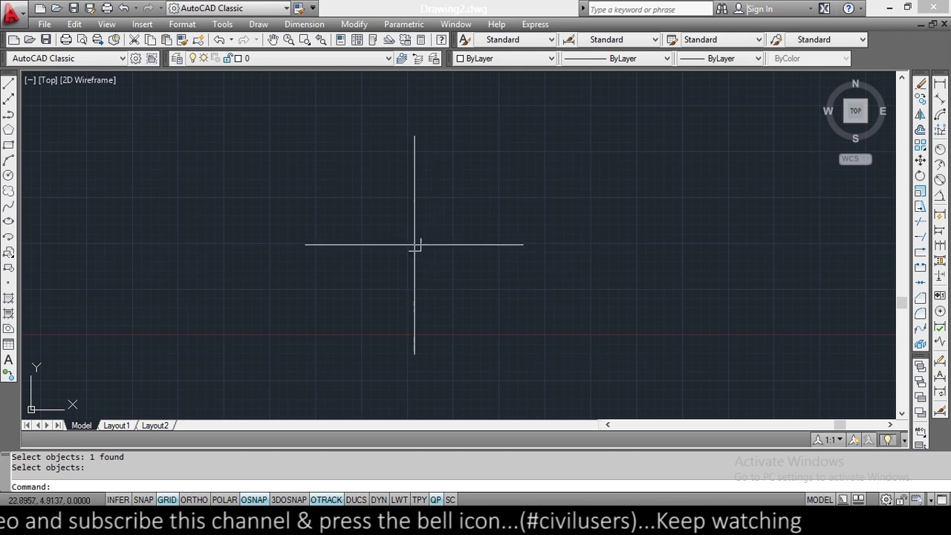
{"action": "left_click", "coordinate": [920, 160]}
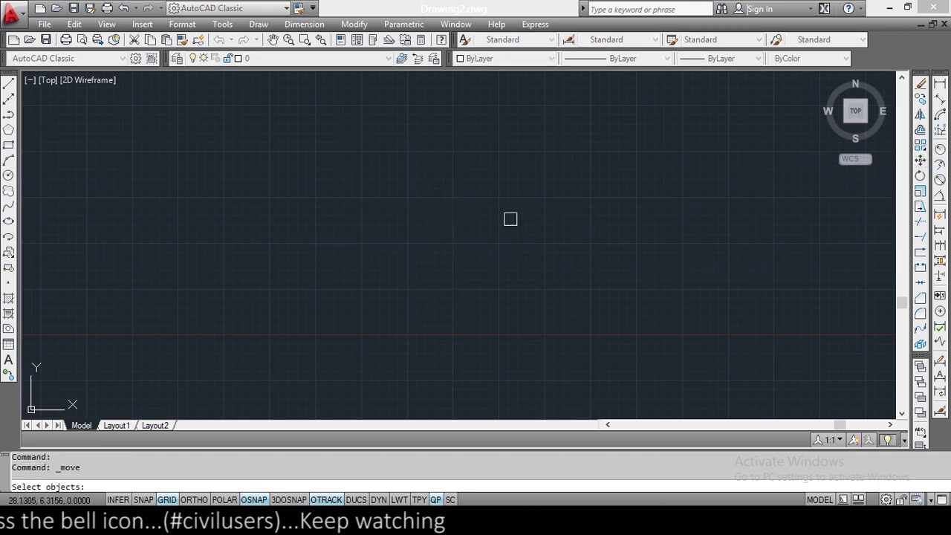
{"action": "key", "text": "Return"}
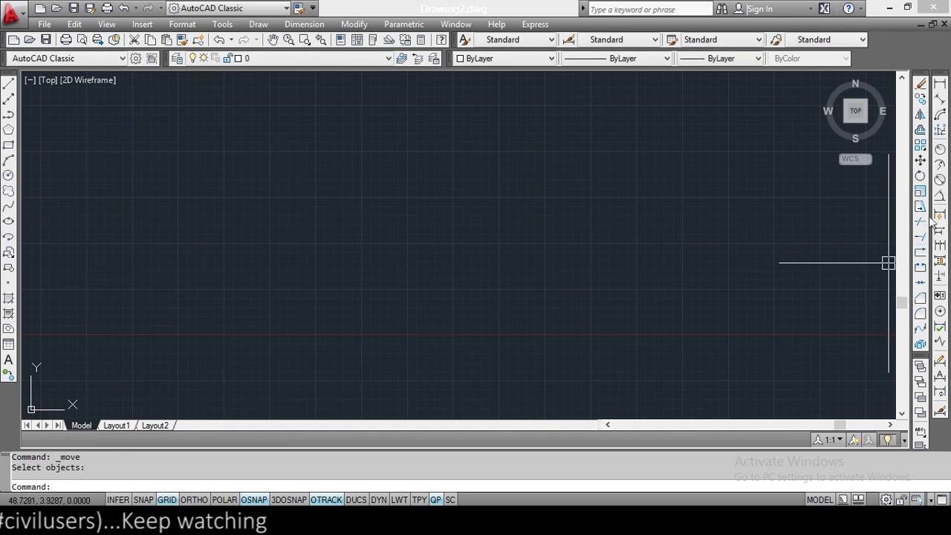
Start and cancel Scale, Line (twice) and Erase, leaving the command line idle
{"action": "left_click", "coordinate": [921, 195]}
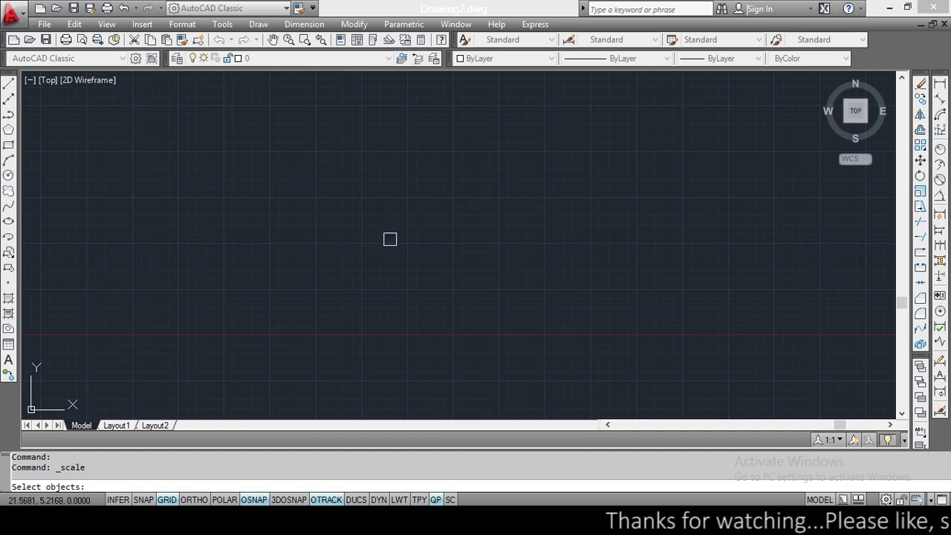
{"action": "key", "text": "Escape"}
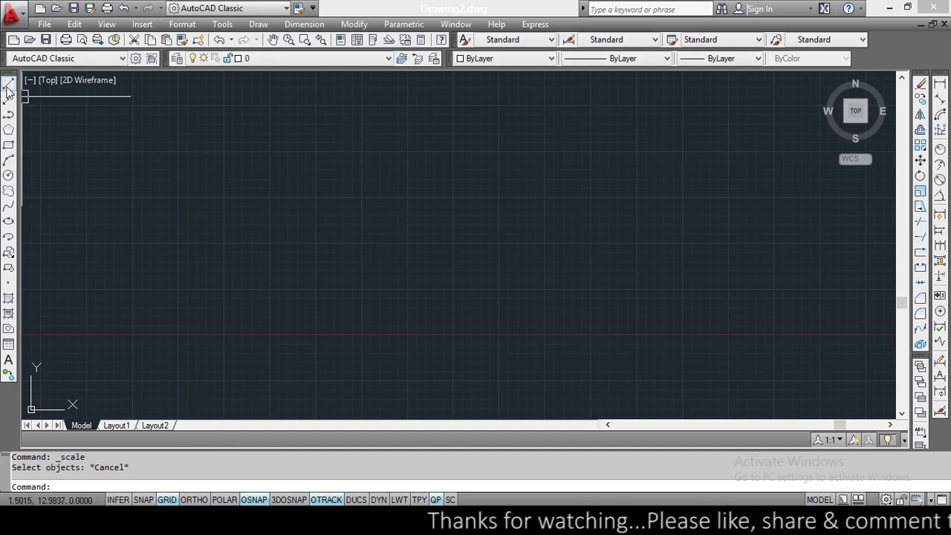
{"action": "left_click", "coordinate": [8, 84]}
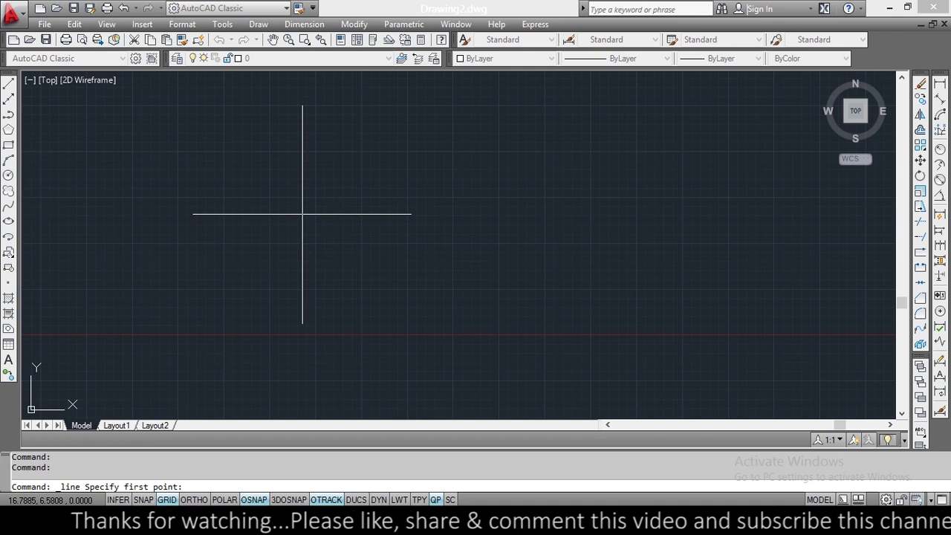
{"action": "key", "text": "Escape"}
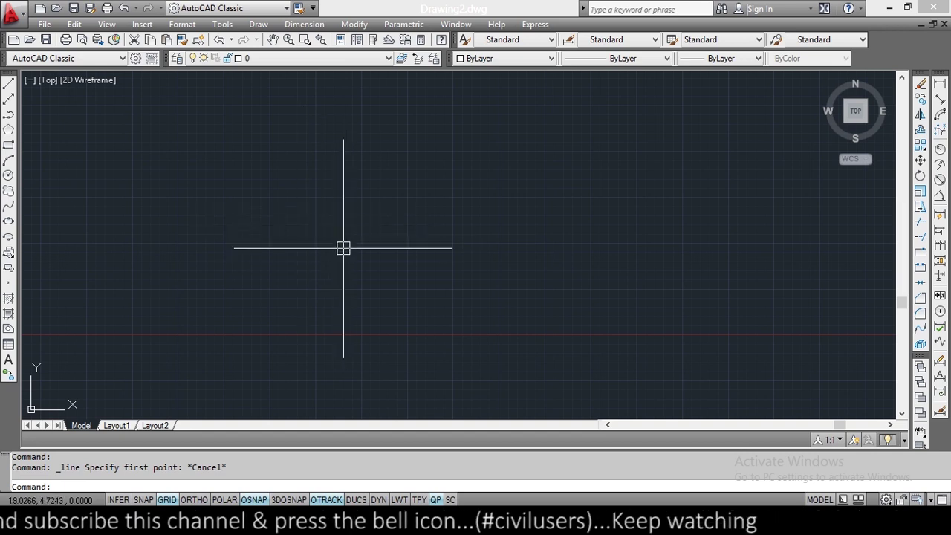
{"action": "left_click", "coordinate": [8, 84]}
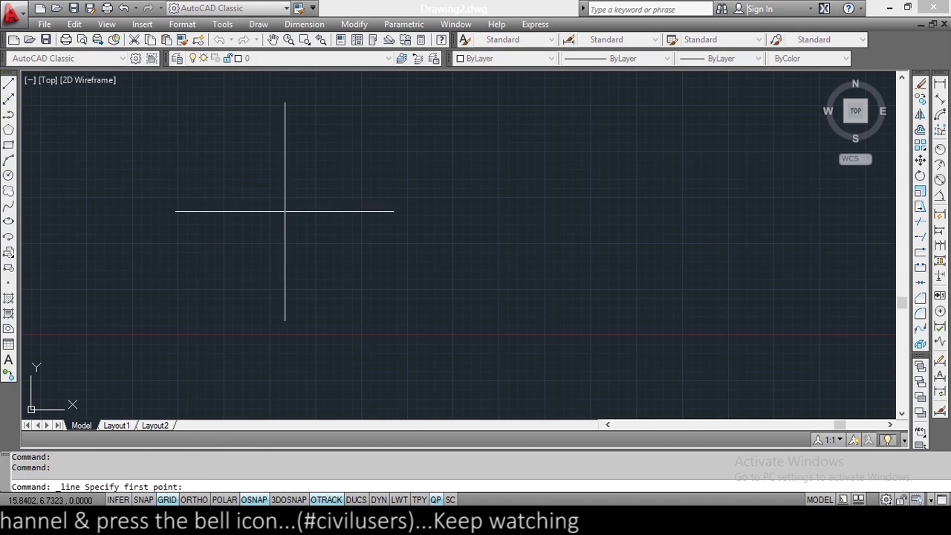
{"action": "key", "text": "Escape"}
{"action": "left_click", "coordinate": [920, 84]}
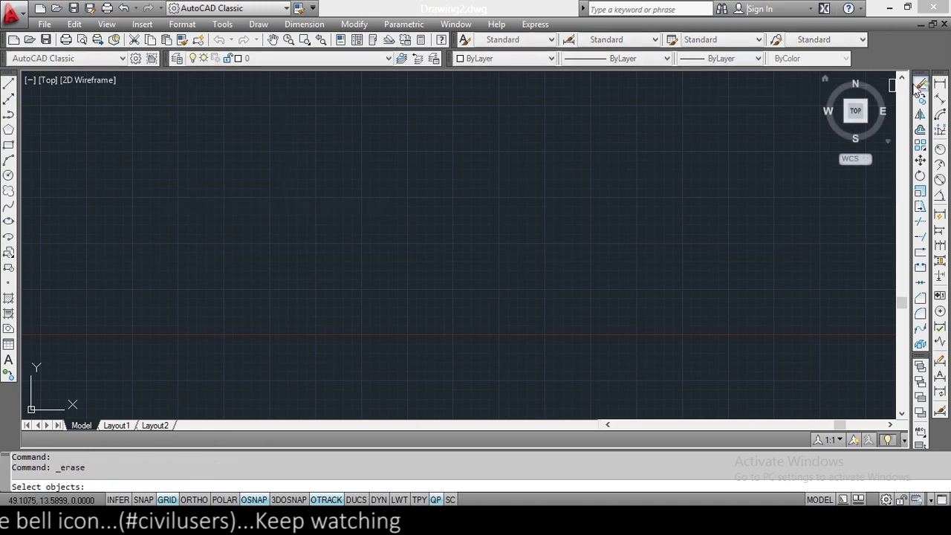
{"action": "key", "text": "Escape"}
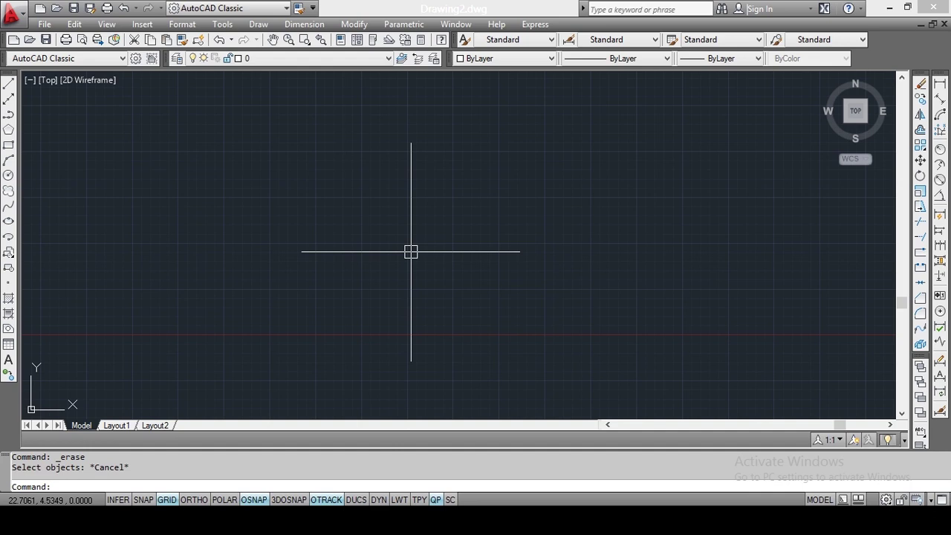
{"action": "left_click", "coordinate": [12, 22]}
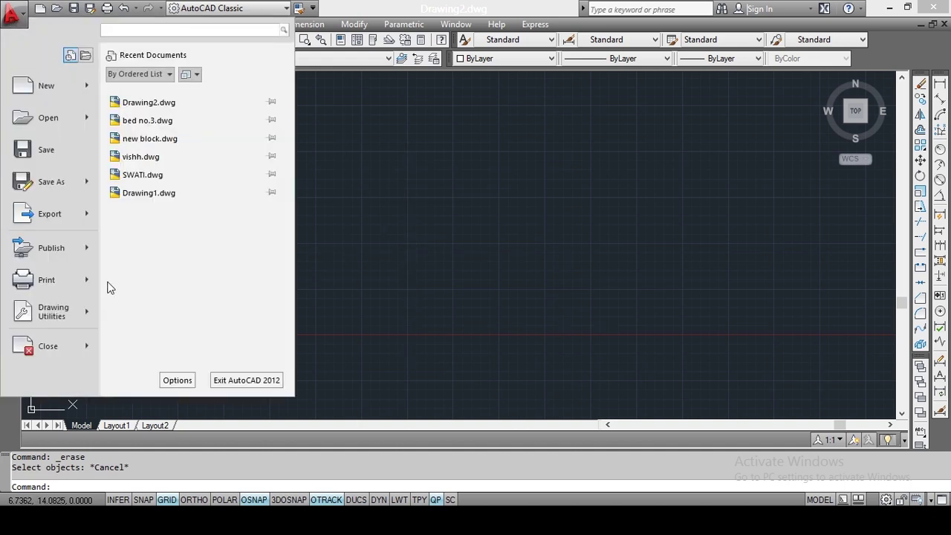
{"action": "left_click", "coordinate": [179, 380]}
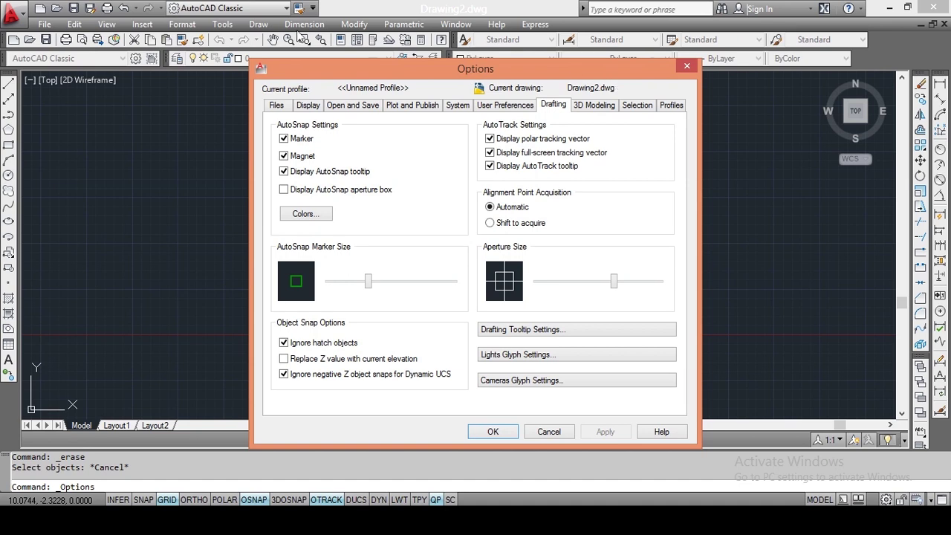
{"action": "left_click", "coordinate": [688, 66]}
{"action": "right_click", "coordinate": [447, 460]}
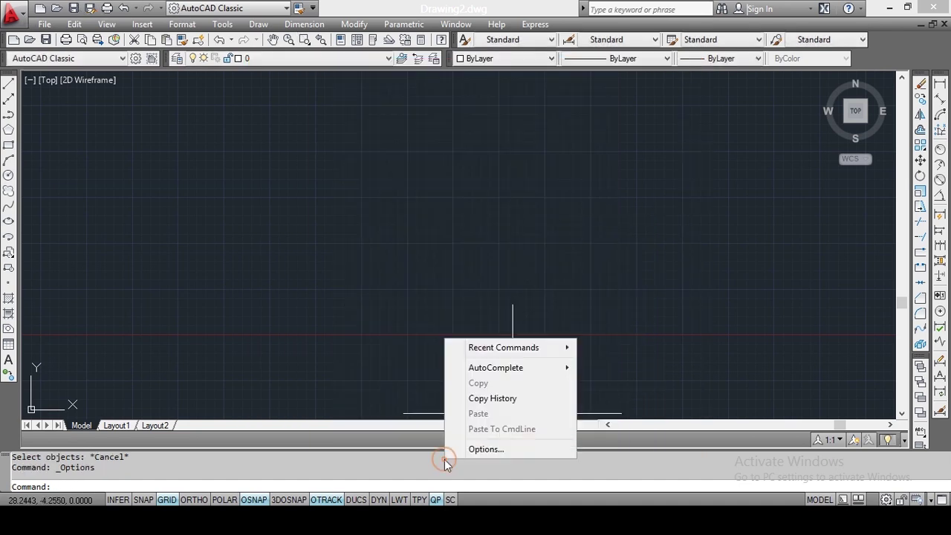
{"action": "left_click", "coordinate": [478, 450]}
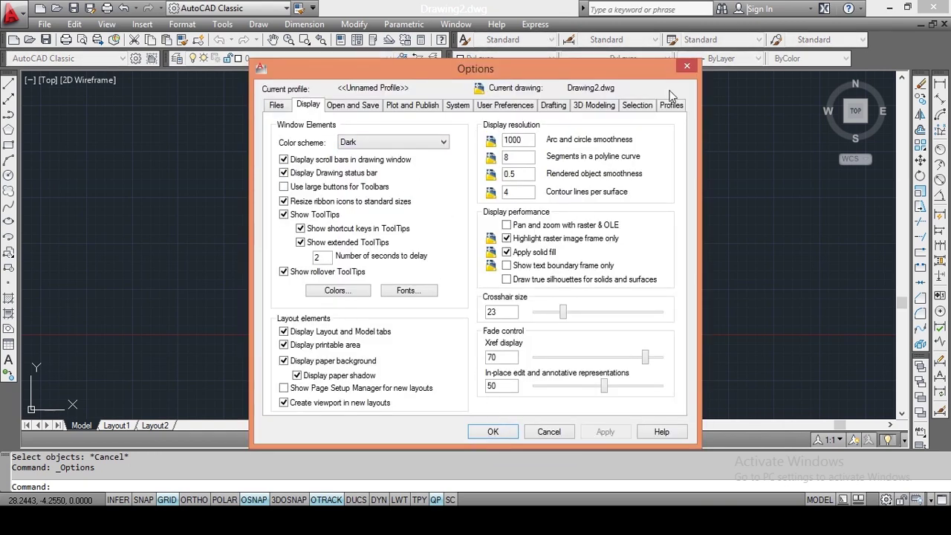
{"action": "left_click", "coordinate": [685, 68]}
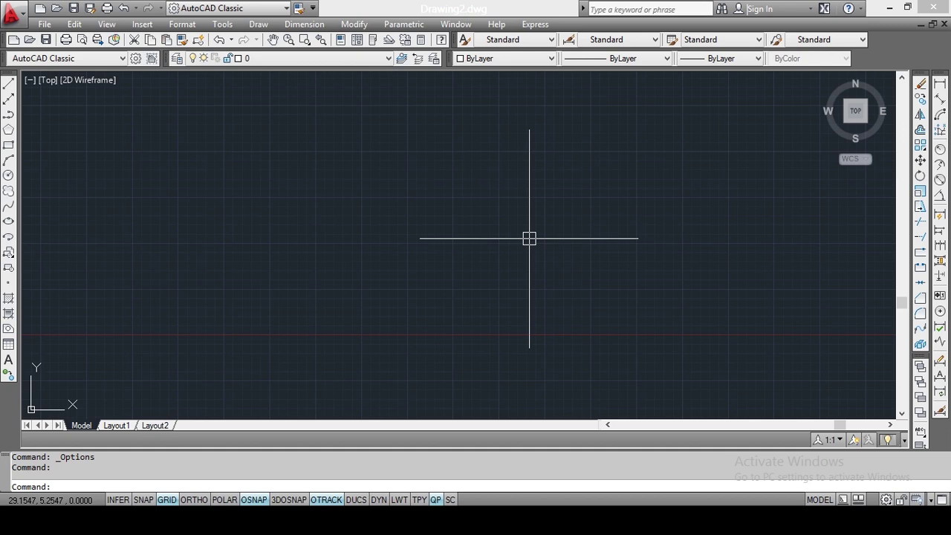
Open Options with OP, enlarge the crosshair size on the Display tab, and apply it
{"action": "type", "text": "op"}
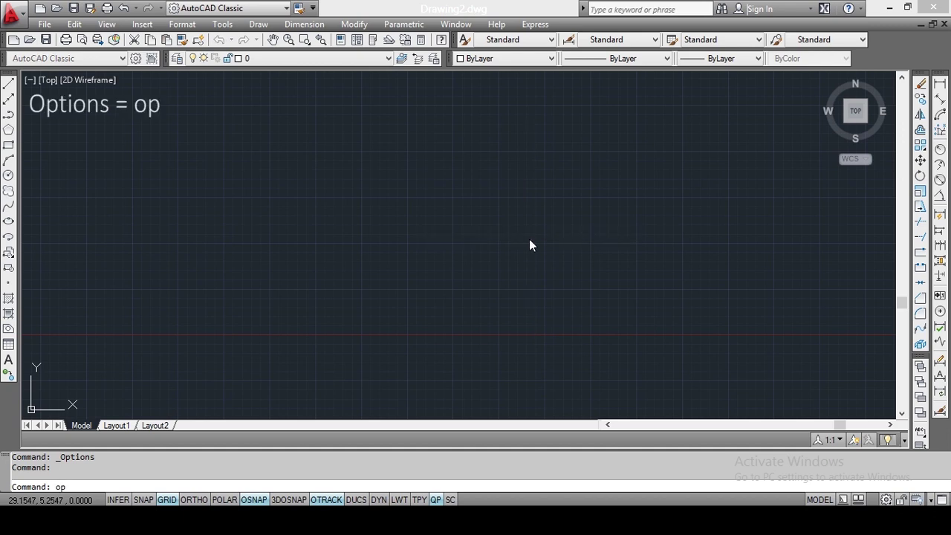
{"action": "key", "text": "Return"}
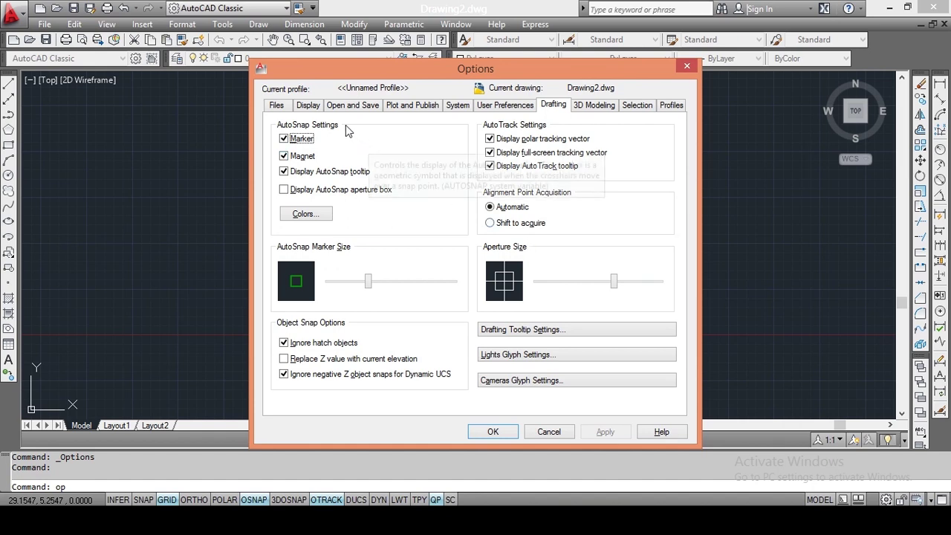
{"action": "left_click", "coordinate": [302, 106]}
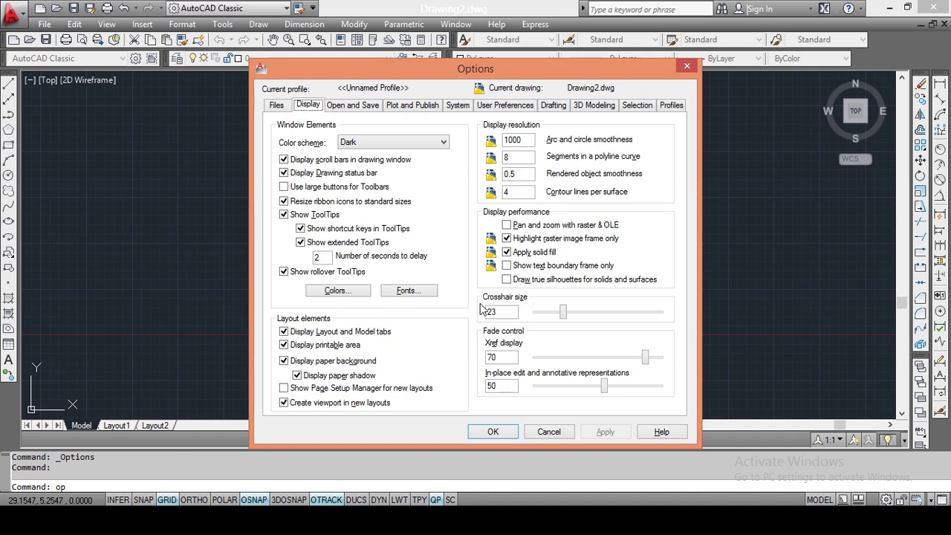
{"action": "left_click_drag", "start_coordinate": [563, 313], "coordinate": [644, 331]}
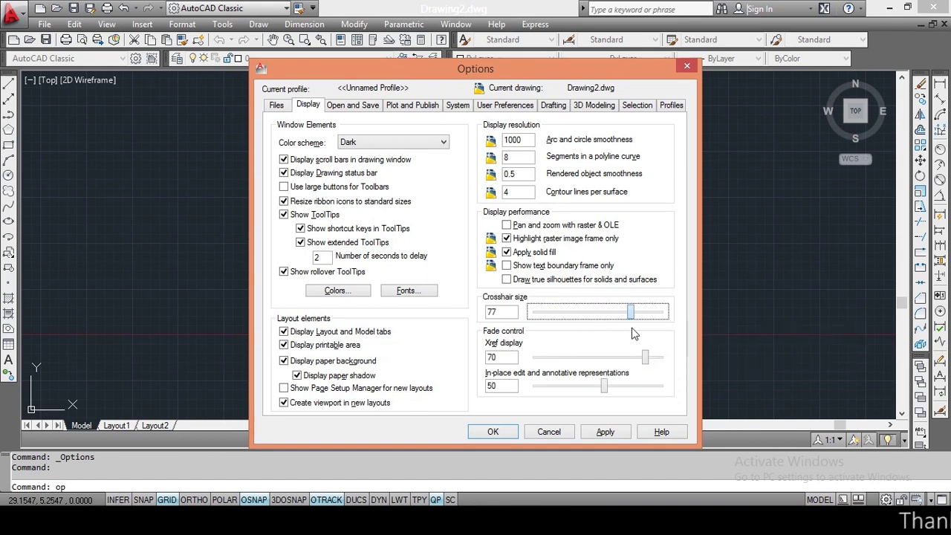
{"action": "left_click", "coordinate": [608, 434]}
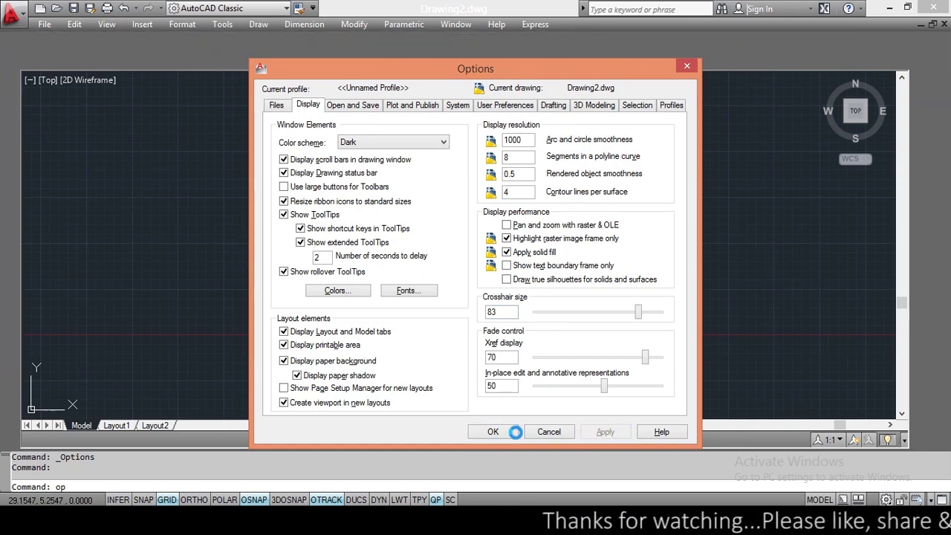
{"action": "left_click", "coordinate": [493, 432]}
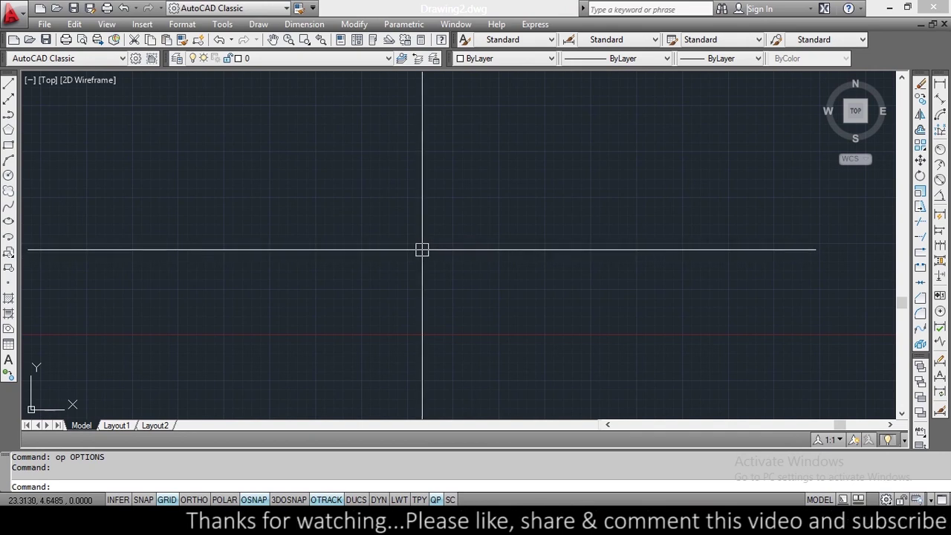
Reopen Options and shrink the crosshair size to 23, applying and closing
{"action": "key", "text": "Return"}
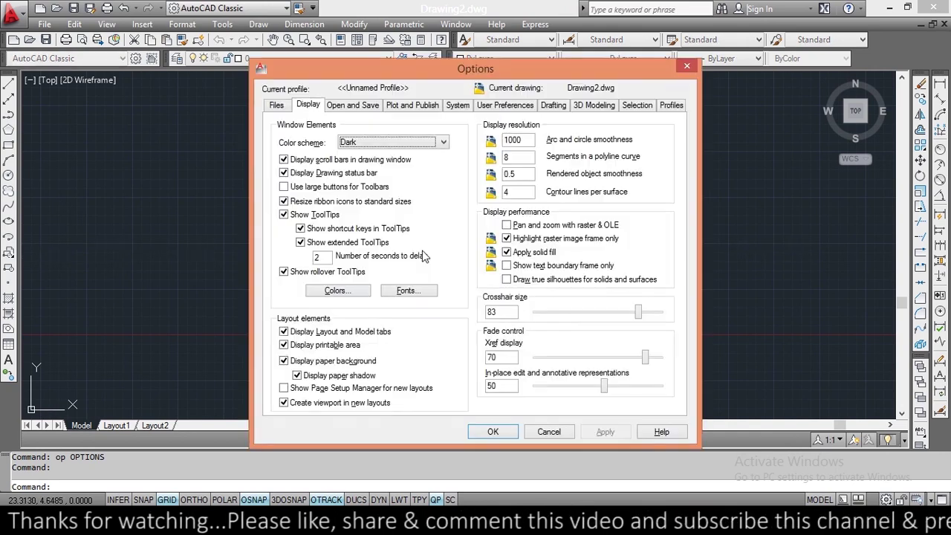
{"action": "left_click_drag", "start_coordinate": [638, 313], "coordinate": [565, 328]}
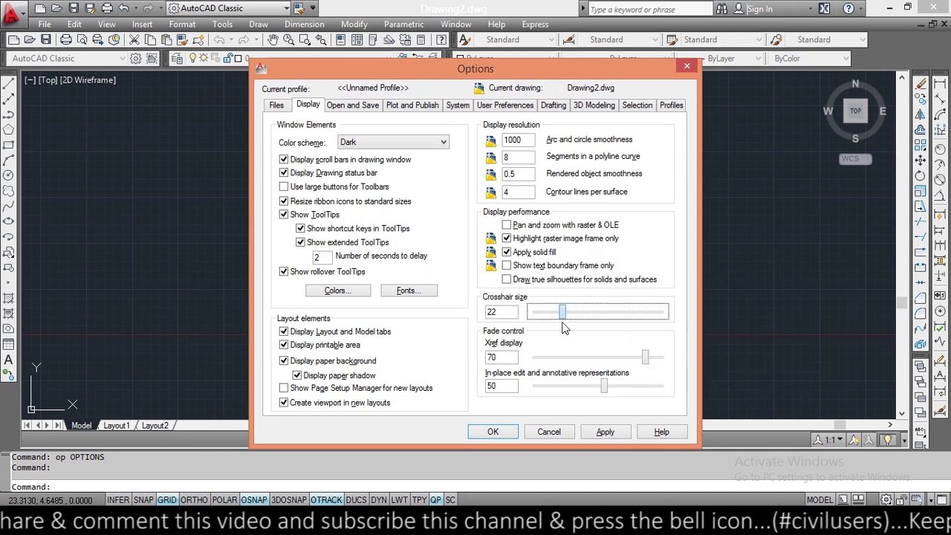
{"action": "left_click", "coordinate": [614, 431]}
{"action": "left_click", "coordinate": [493, 431]}
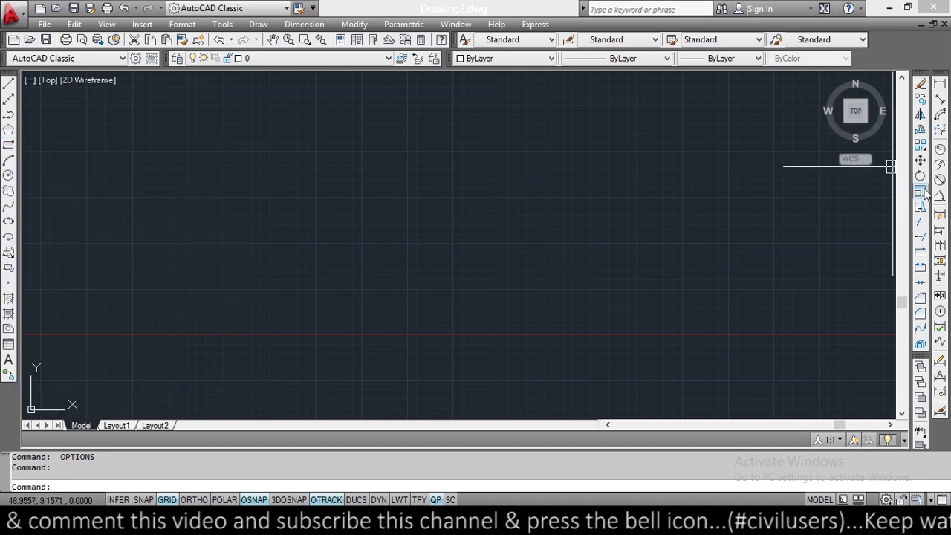
{"action": "mouse_move", "coordinate": [920, 192]}
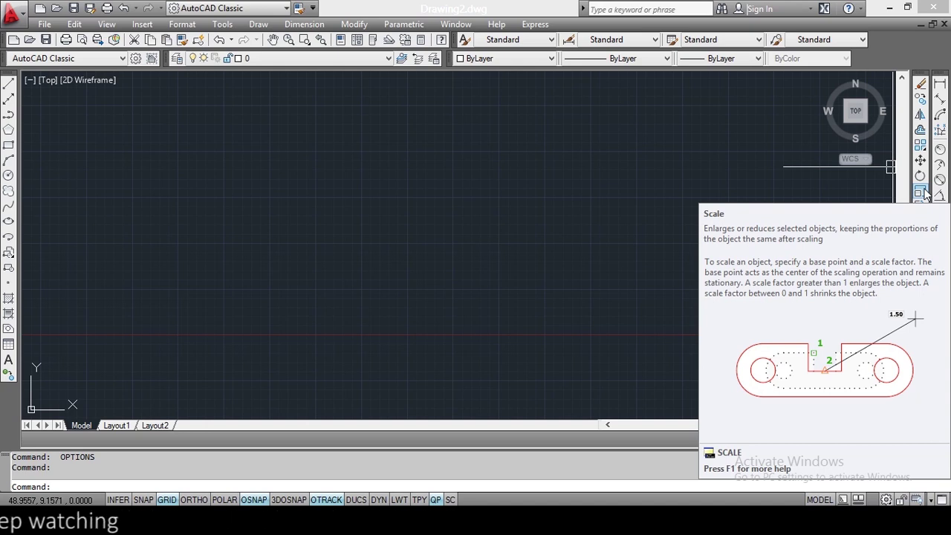
Turn off Show ToolTips in the Display options and apply the change
{"action": "type", "text": "op"}
{"action": "key", "text": "Return"}
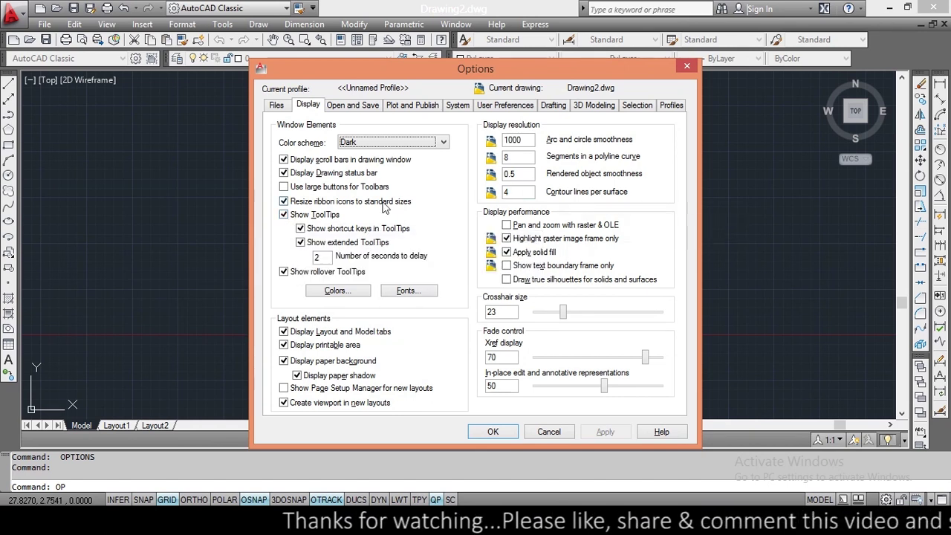
{"action": "left_click", "coordinate": [283, 214]}
{"action": "left_click", "coordinate": [606, 433]}
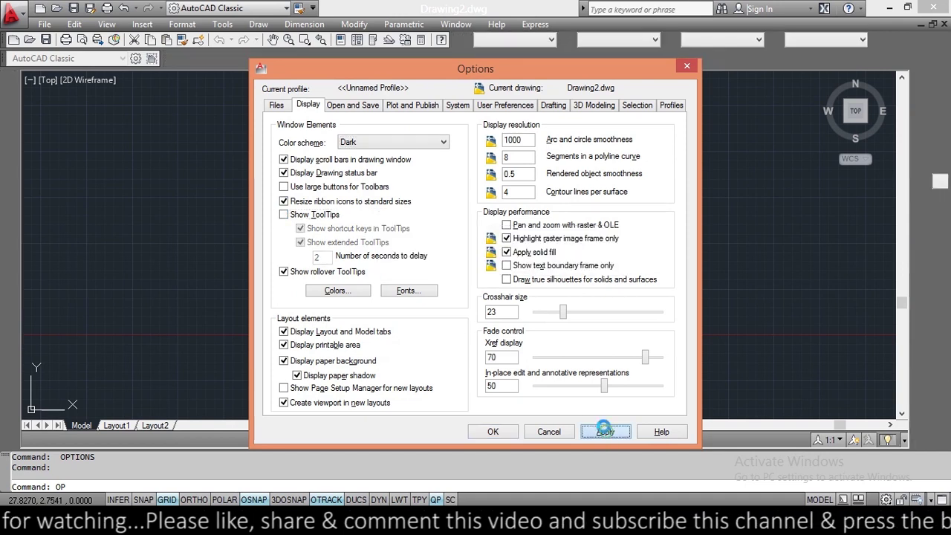
{"action": "left_click", "coordinate": [493, 432]}
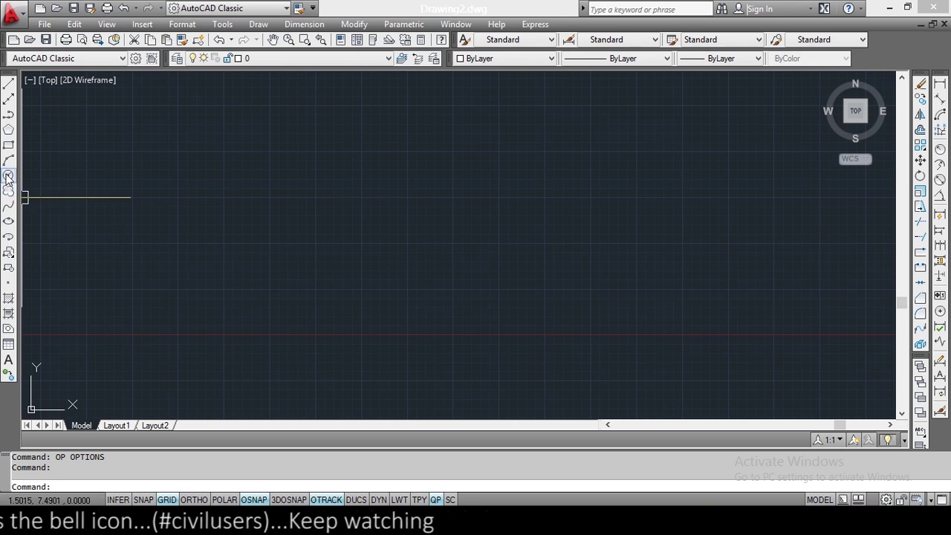
Switch Show ToolTips back on in Options, apply it, and reopen Options
{"action": "key", "text": "Return"}
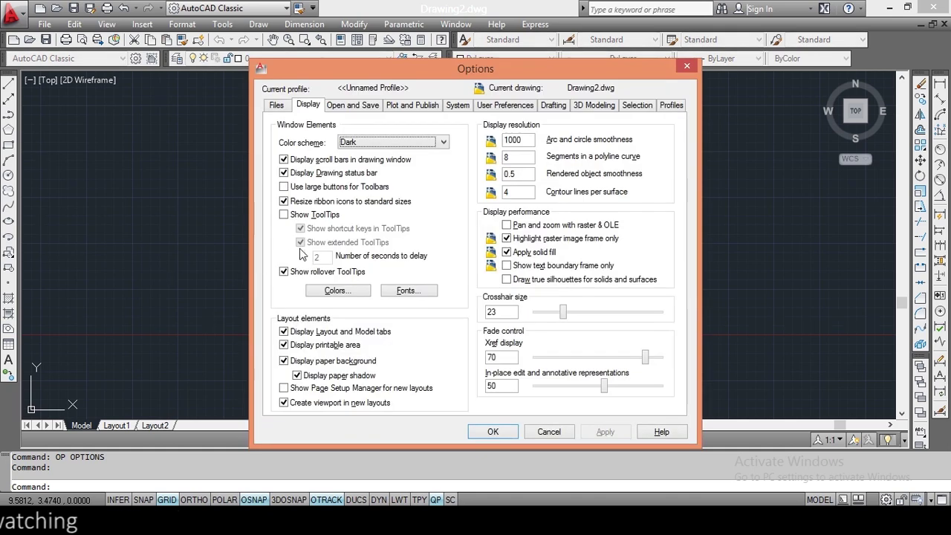
{"action": "left_click", "coordinate": [284, 214]}
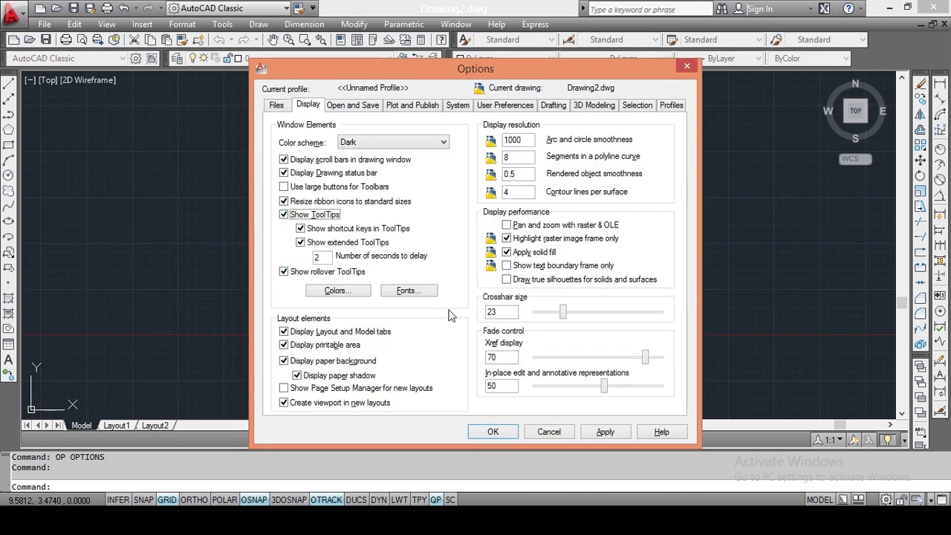
{"action": "left_click", "coordinate": [604, 432]}
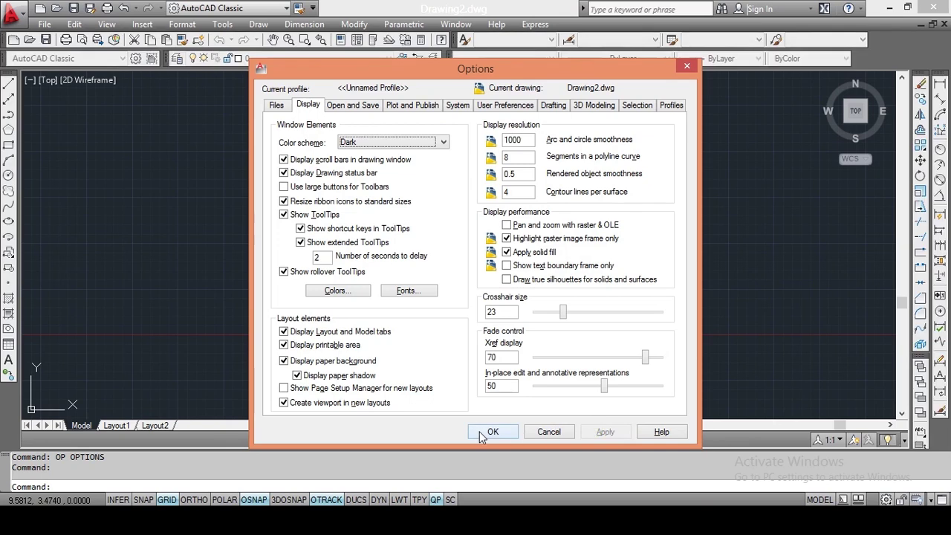
{"action": "left_click", "coordinate": [490, 432]}
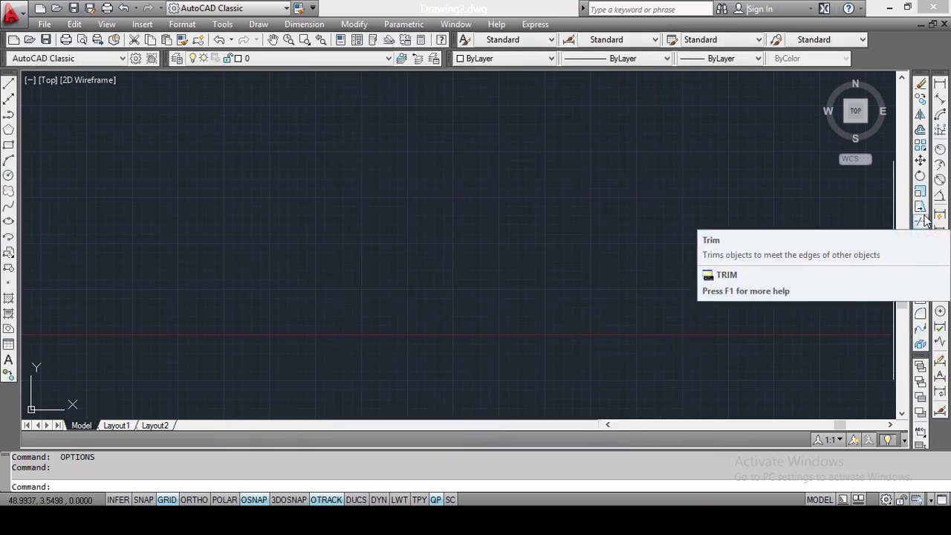
{"action": "key", "text": "Return"}
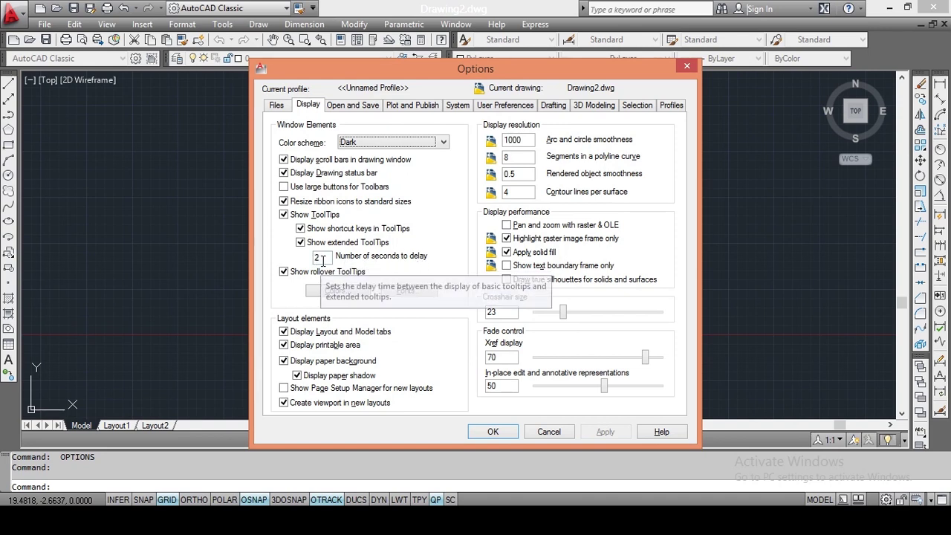
{"action": "left_click", "coordinate": [301, 243]}
{"action": "left_click", "coordinate": [605, 431]}
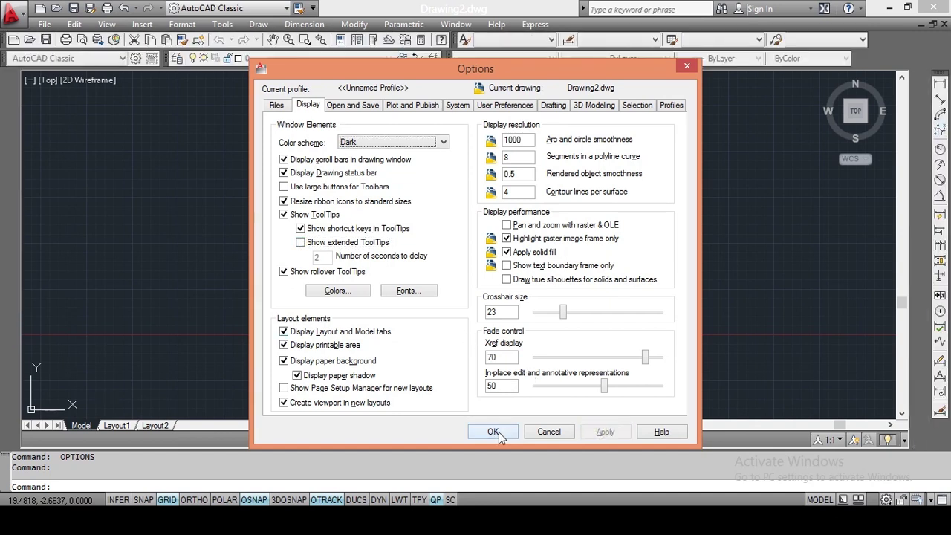
{"action": "left_click", "coordinate": [493, 431]}
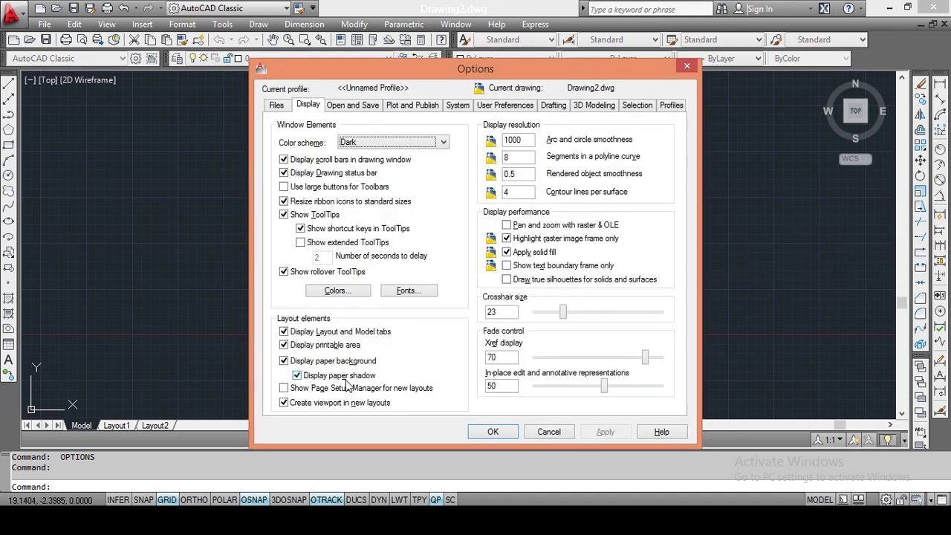
{"action": "key", "text": "Return"}
{"action": "left_click", "coordinate": [300, 242]}
{"action": "left_click", "coordinate": [613, 436]}
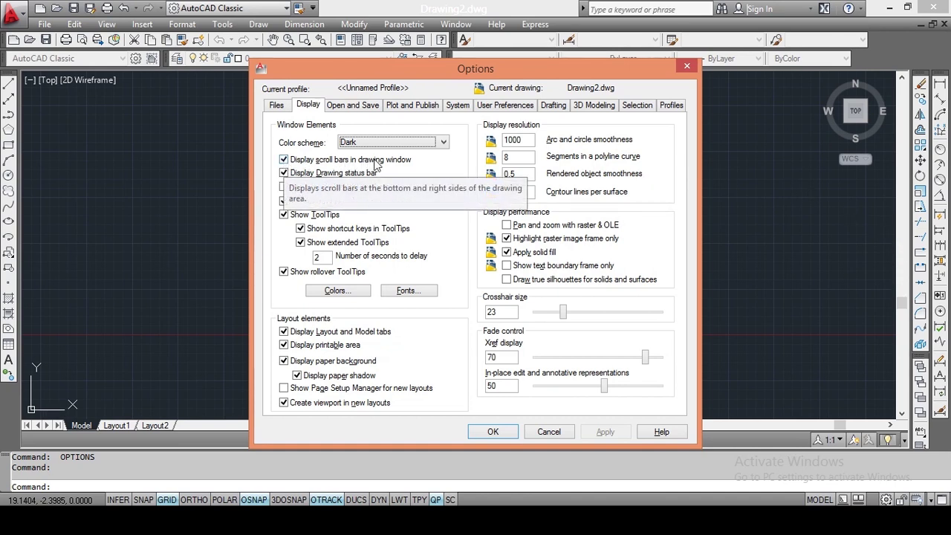
{"action": "left_click", "coordinate": [283, 160]}
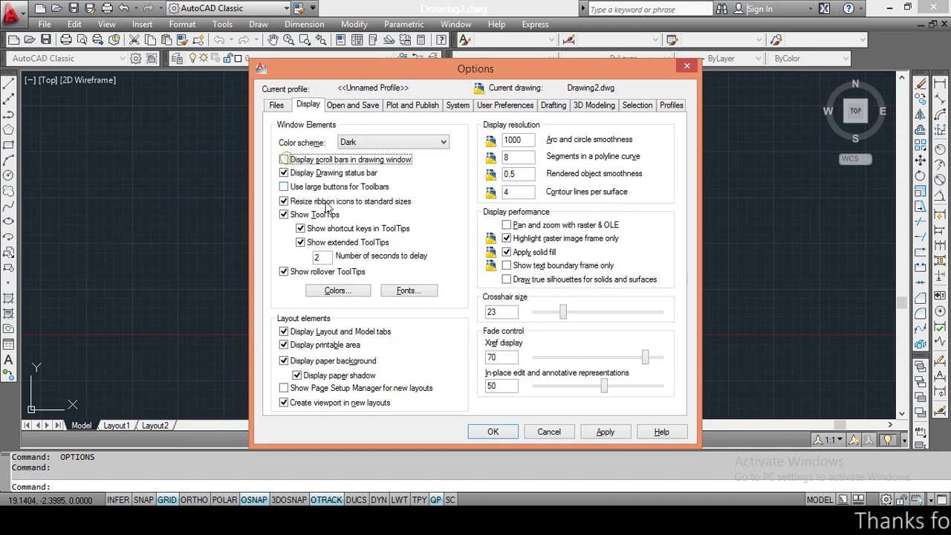
{"action": "left_click", "coordinate": [605, 432]}
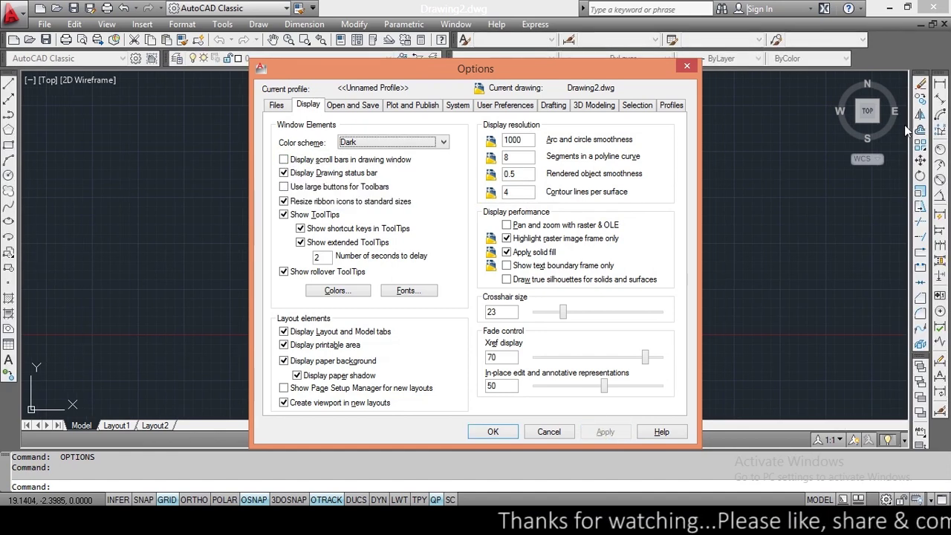
{"action": "left_click", "coordinate": [283, 160]}
{"action": "left_click", "coordinate": [598, 432]}
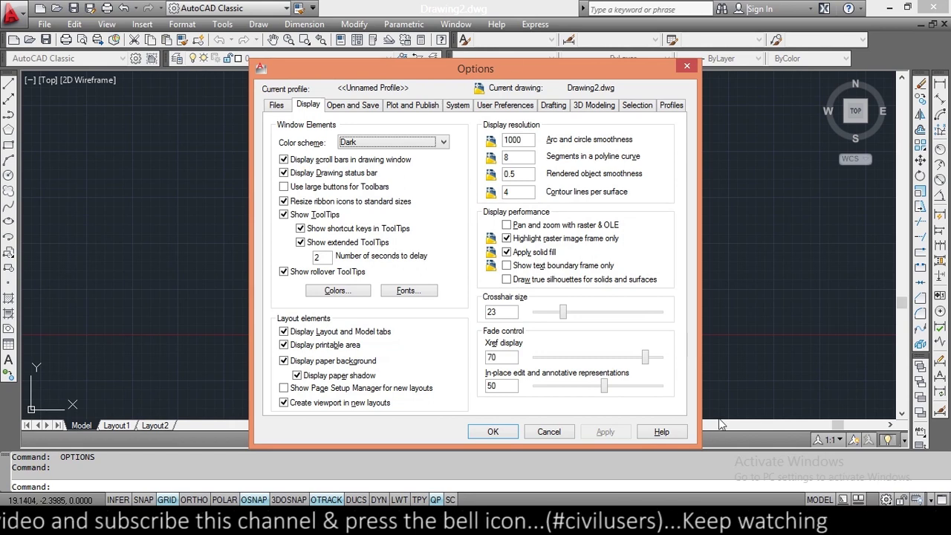
{"action": "left_click_drag", "start_coordinate": [510, 68], "coordinate": [511, 36]}
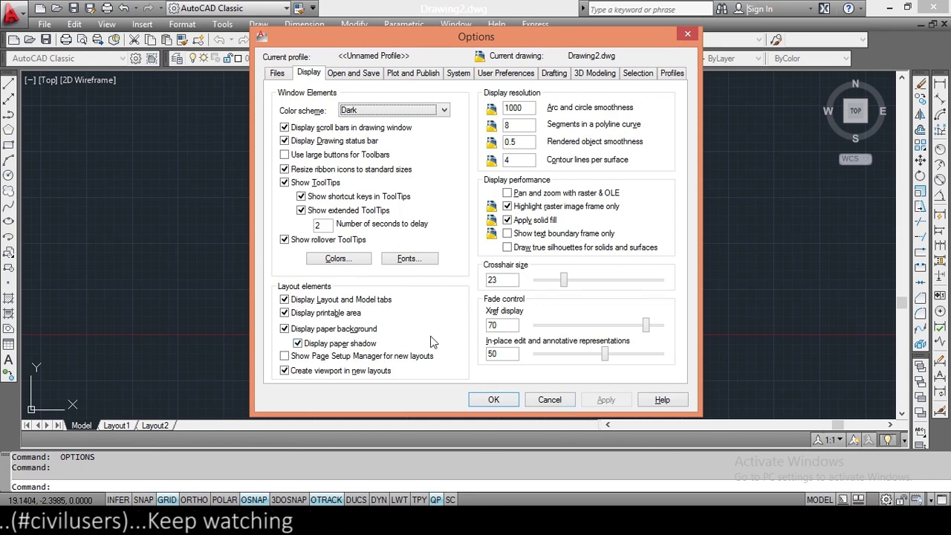
{"action": "left_click", "coordinate": [286, 141]}
{"action": "left_click", "coordinate": [606, 399]}
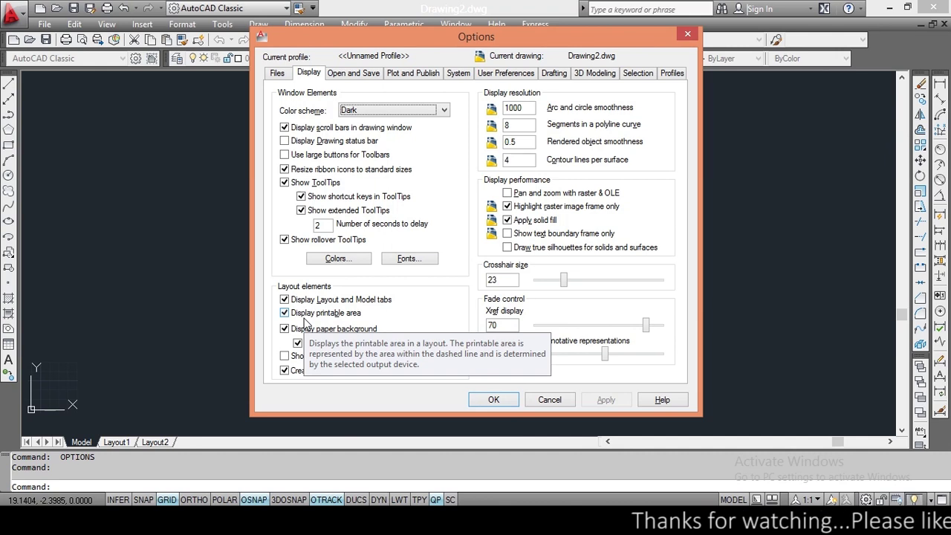
{"action": "left_click", "coordinate": [284, 140]}
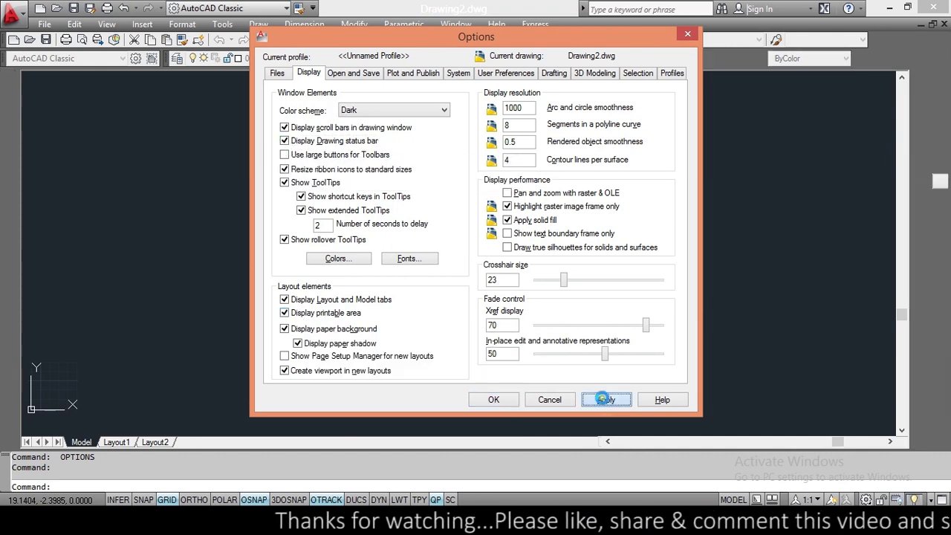
{"action": "left_click", "coordinate": [606, 399]}
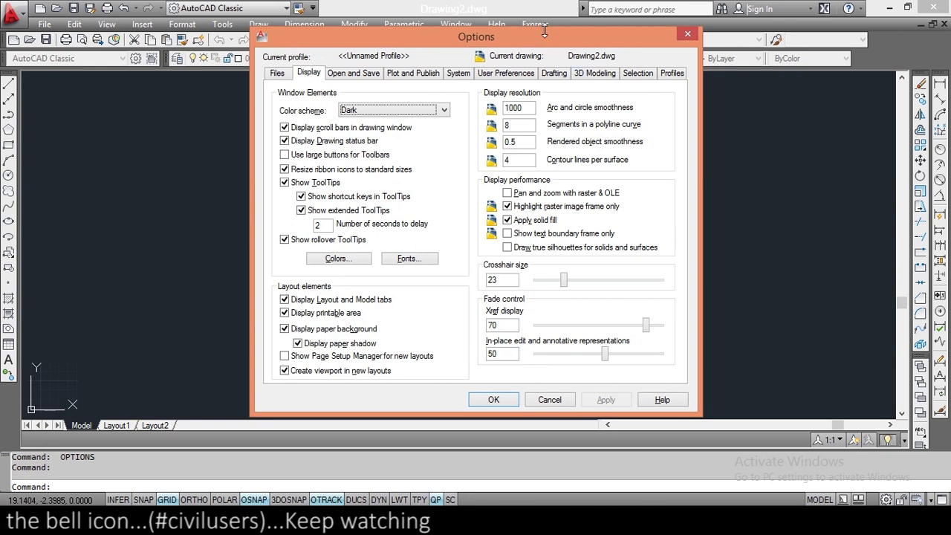
{"action": "left_click_drag", "start_coordinate": [542, 36], "coordinate": [538, 86]}
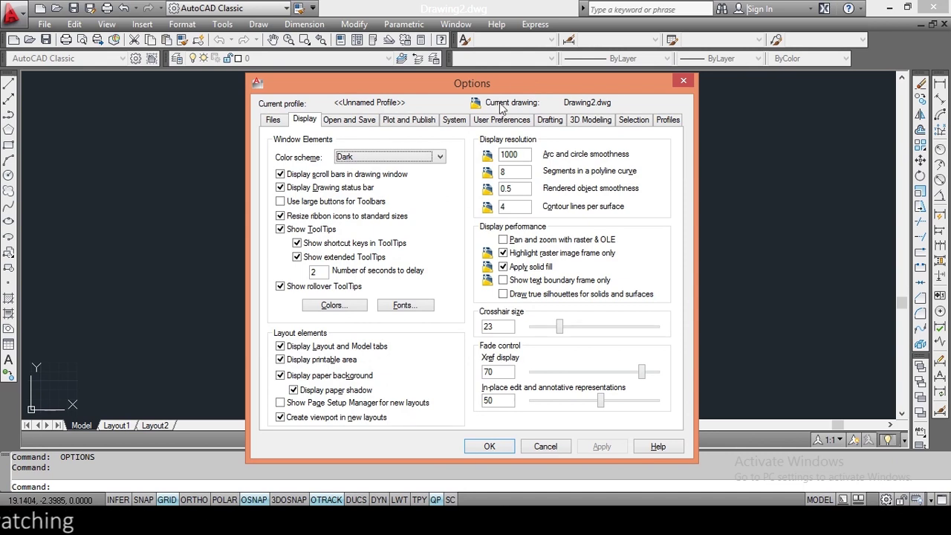
Turn on large buttons for toolbars, apply, and close Options
{"action": "left_click", "coordinate": [326, 201]}
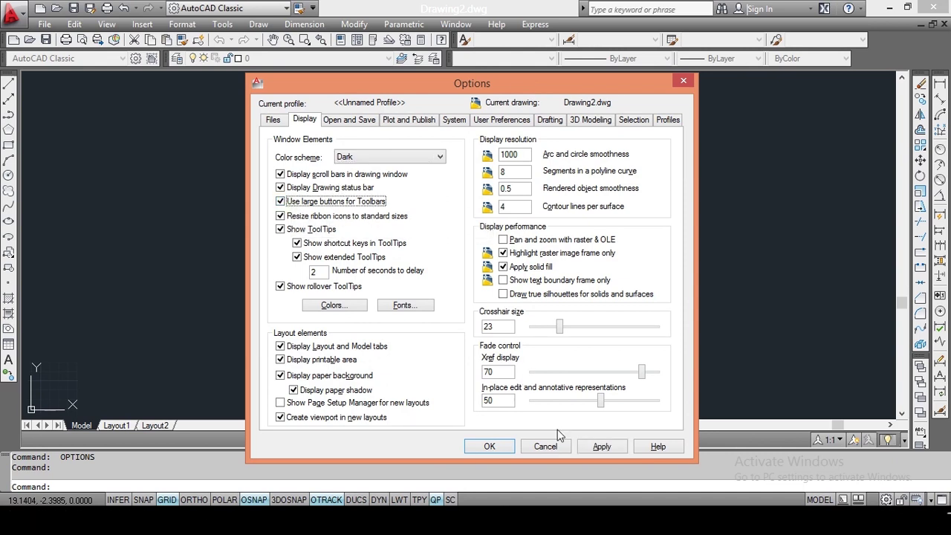
{"action": "left_click", "coordinate": [602, 448]}
{"action": "left_click", "coordinate": [490, 446]}
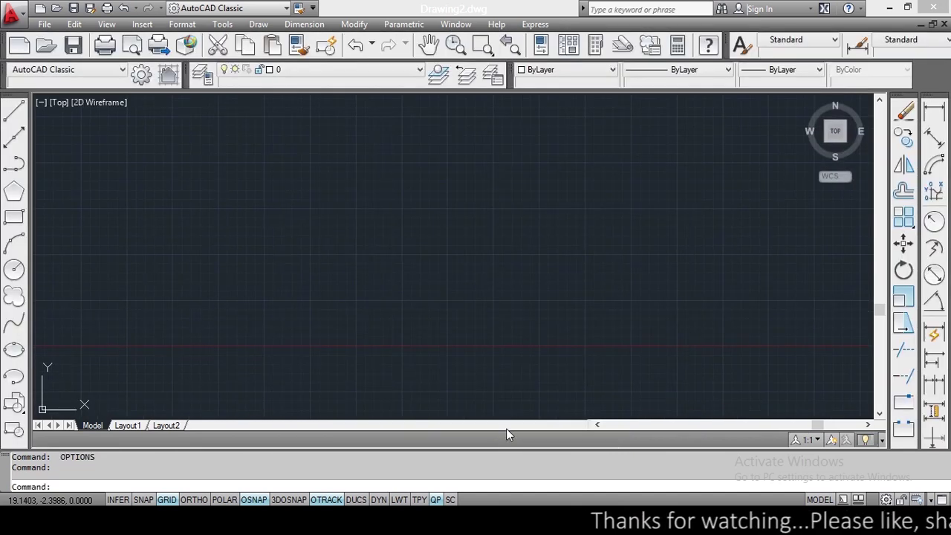
Reopen Options and switch toolbars back to small buttons, applying and closing
{"action": "key", "text": "Return"}
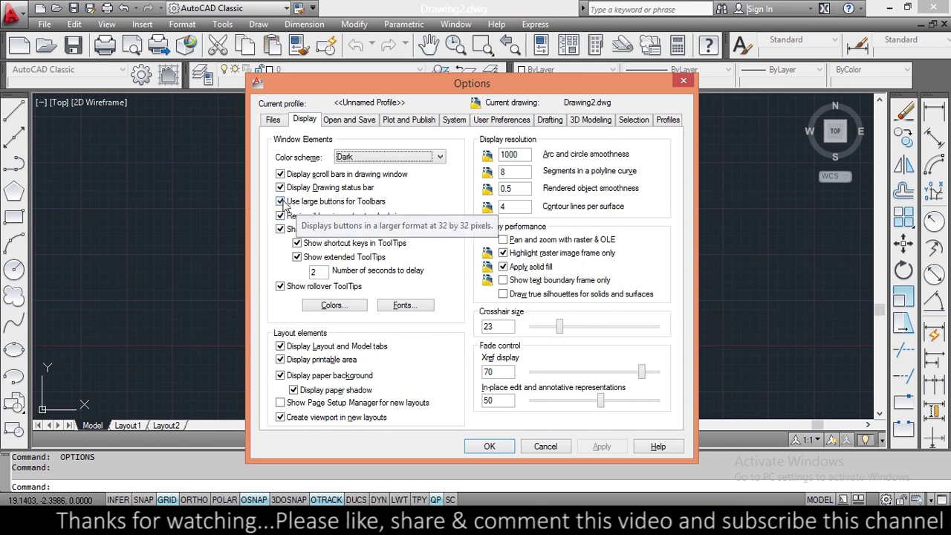
{"action": "left_click", "coordinate": [281, 202]}
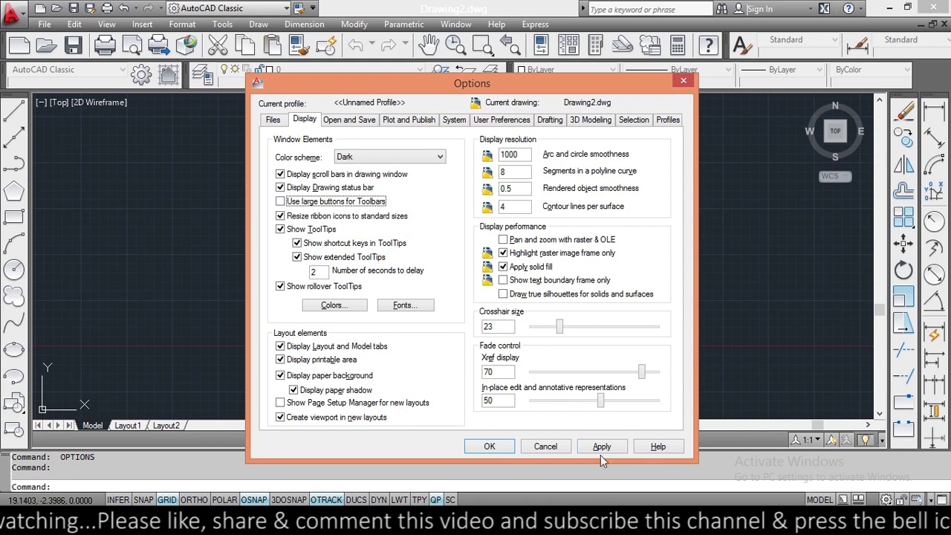
{"action": "left_click", "coordinate": [602, 445]}
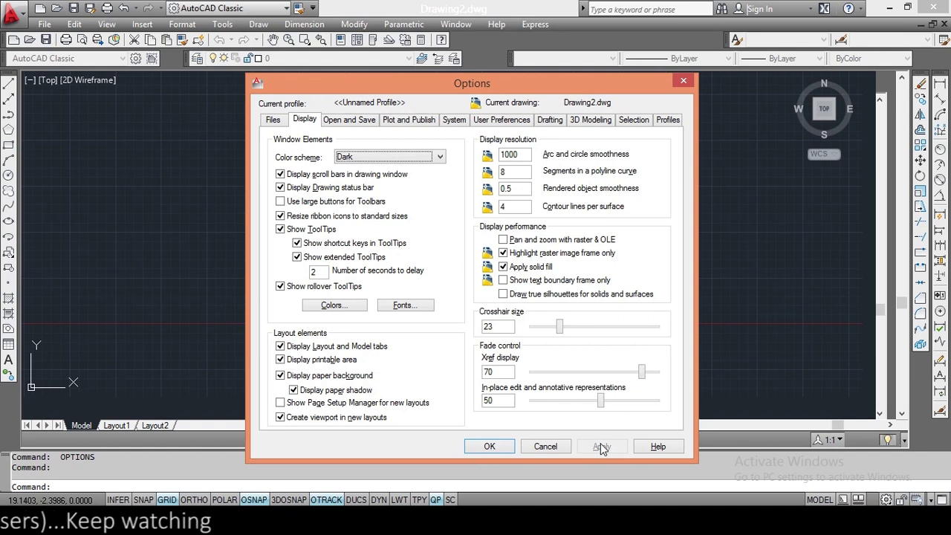
{"action": "left_click", "coordinate": [690, 79]}
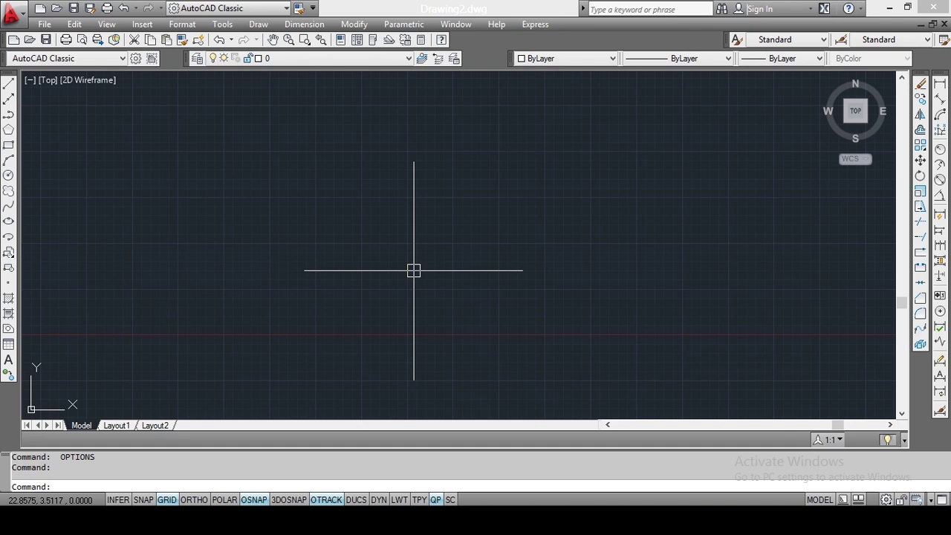
Reopen Options and bring up the Drawing Window Colors dialog from the Display tab
{"action": "key", "text": "Return"}
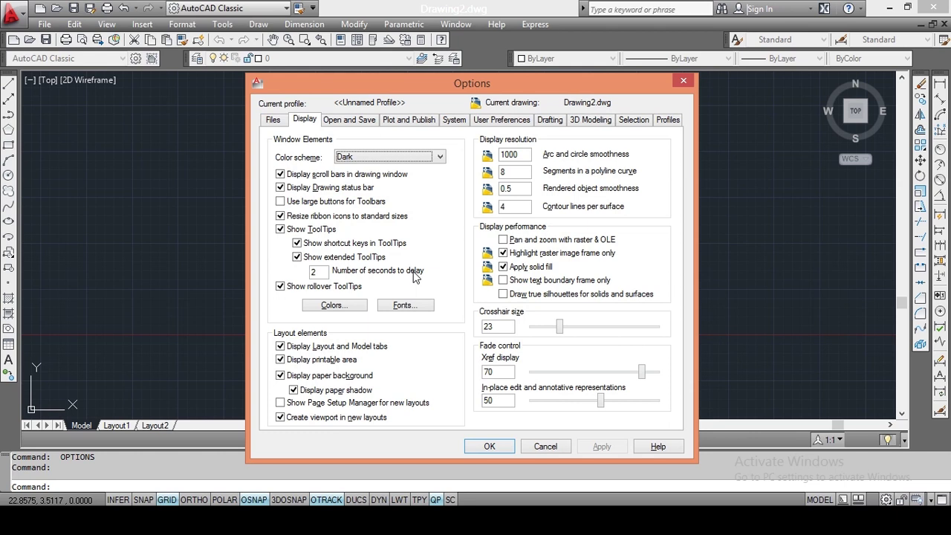
{"action": "left_click", "coordinate": [333, 306]}
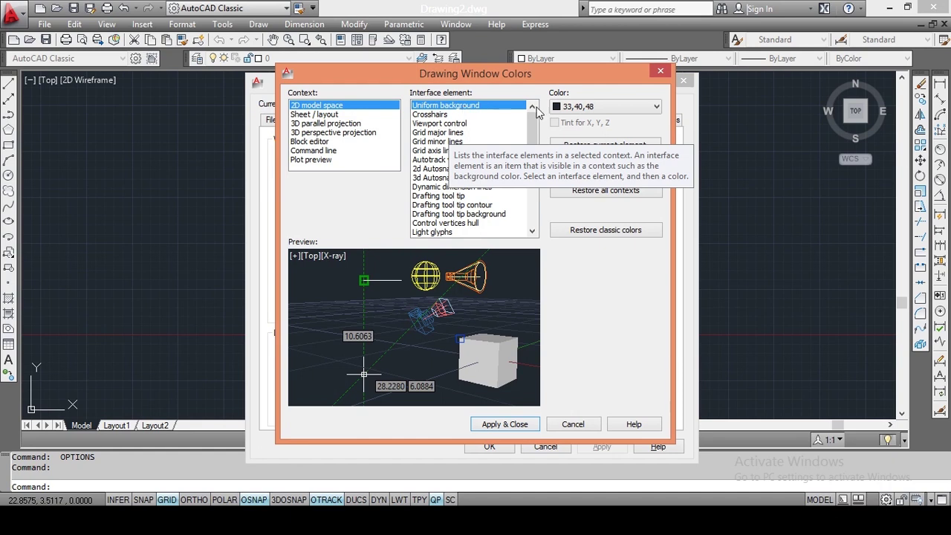
Set the 2D model space uniform background colour to White and apply
{"action": "left_click", "coordinate": [647, 108]}
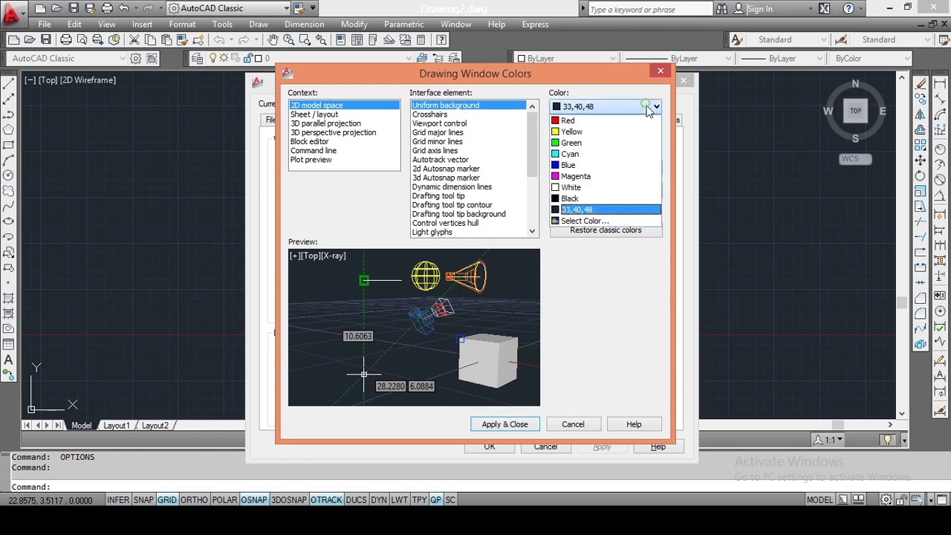
{"action": "left_click", "coordinate": [595, 187]}
{"action": "left_click", "coordinate": [509, 425]}
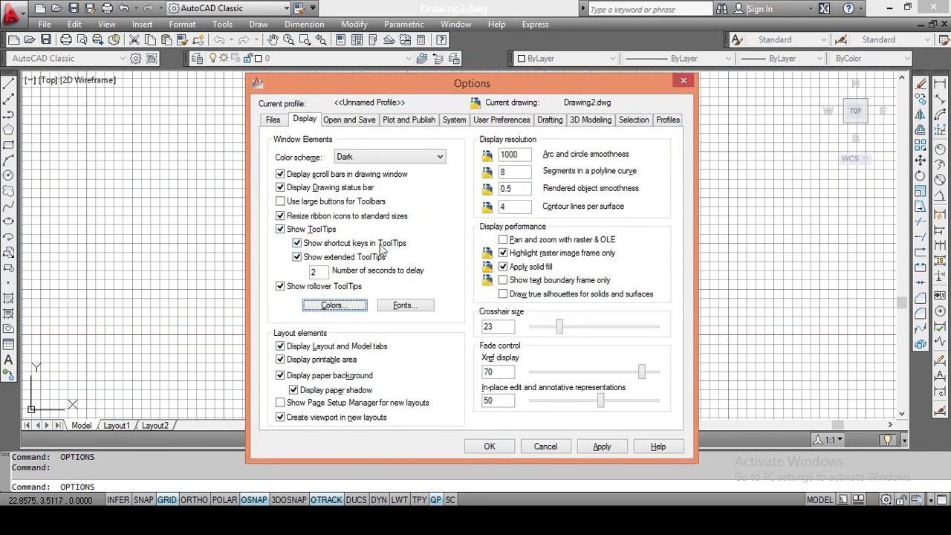
Change the model space background to Black, apply, and close Options
{"action": "left_click", "coordinate": [333, 306]}
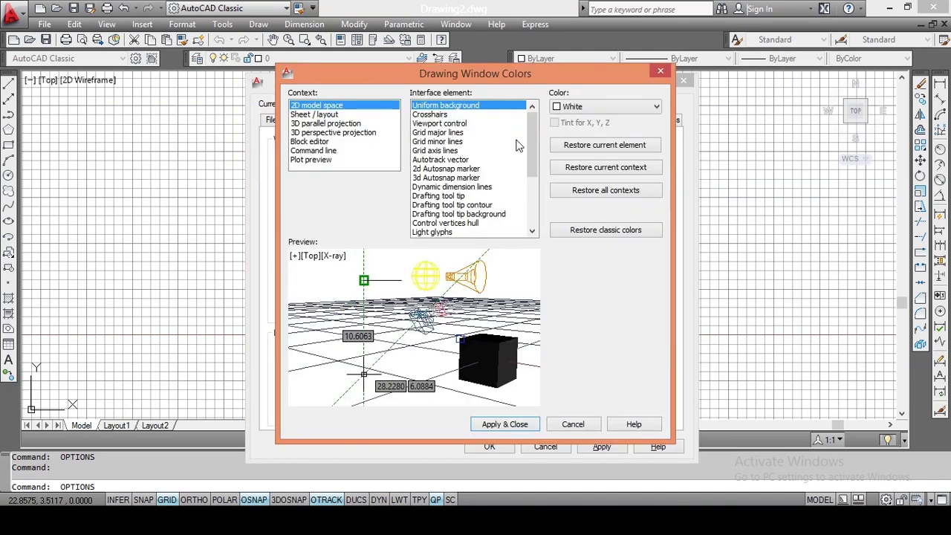
{"action": "left_click", "coordinate": [570, 108]}
{"action": "left_click", "coordinate": [574, 200]}
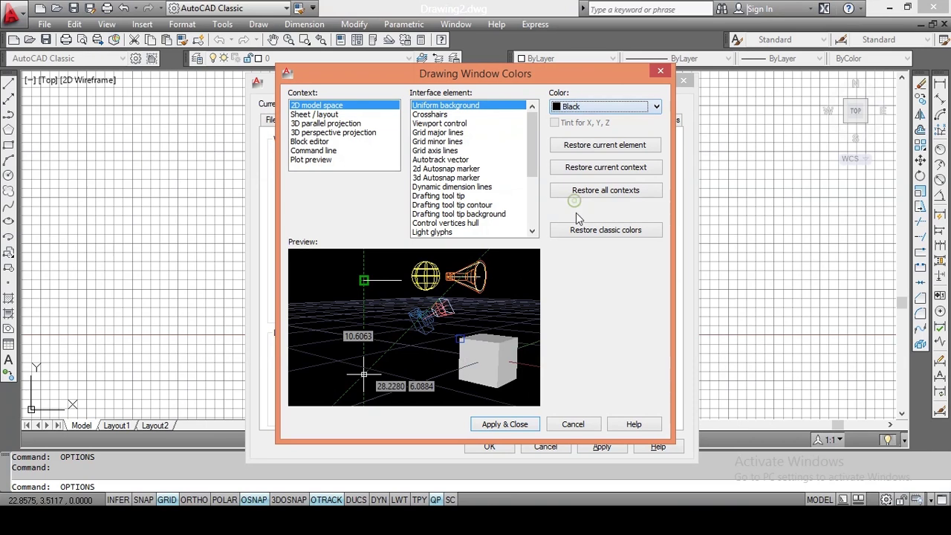
{"action": "left_click", "coordinate": [529, 426]}
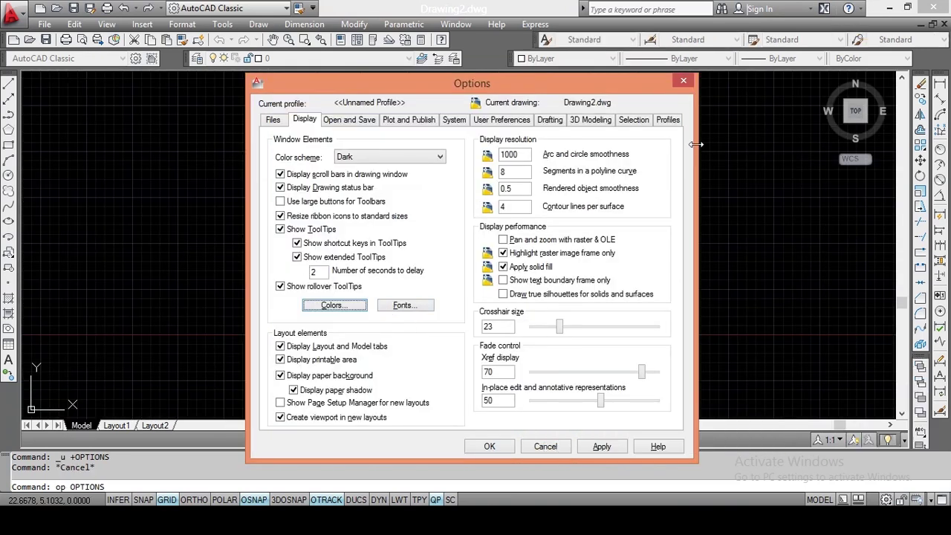
{"action": "left_click", "coordinate": [685, 81]}
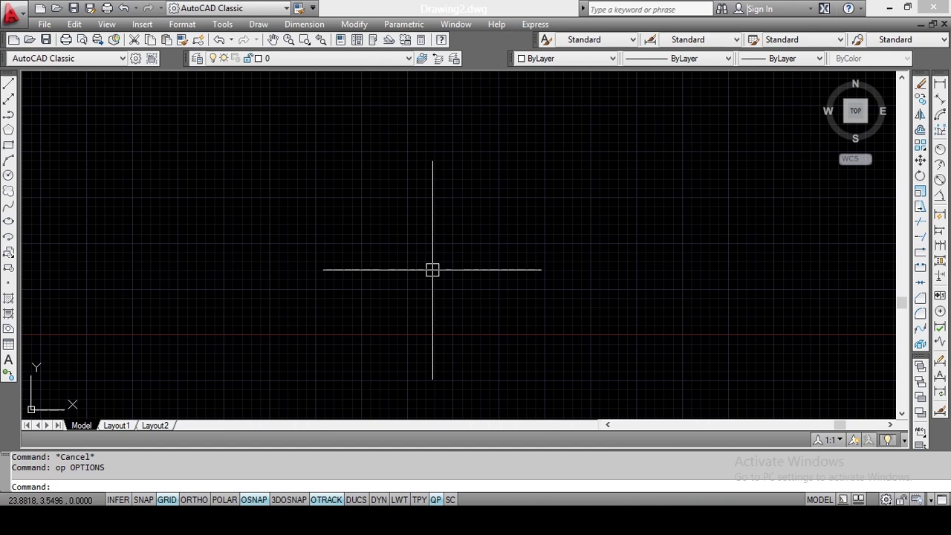
{"action": "left_click", "coordinate": [455, 486]}
Restore default drawing window colours for all contexts and close Options
{"action": "type", "text": "op"}
{"action": "key", "text": "Return"}
{"action": "left_click", "coordinate": [348, 303]}
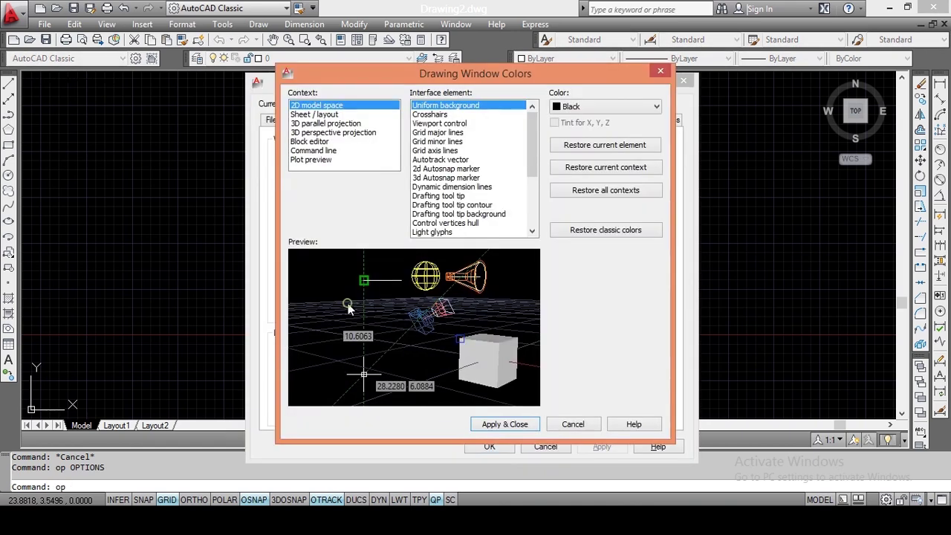
{"action": "left_click", "coordinate": [621, 195]}
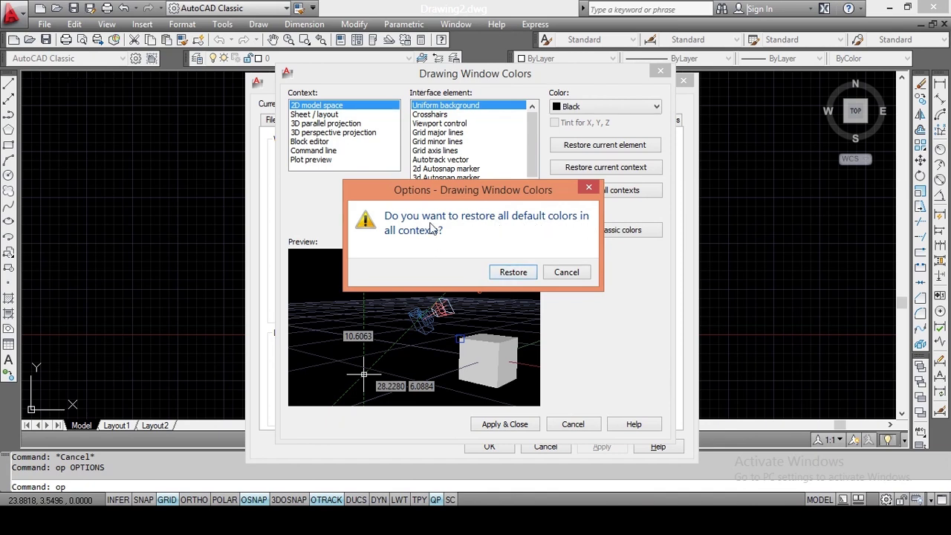
{"action": "left_click", "coordinate": [511, 275]}
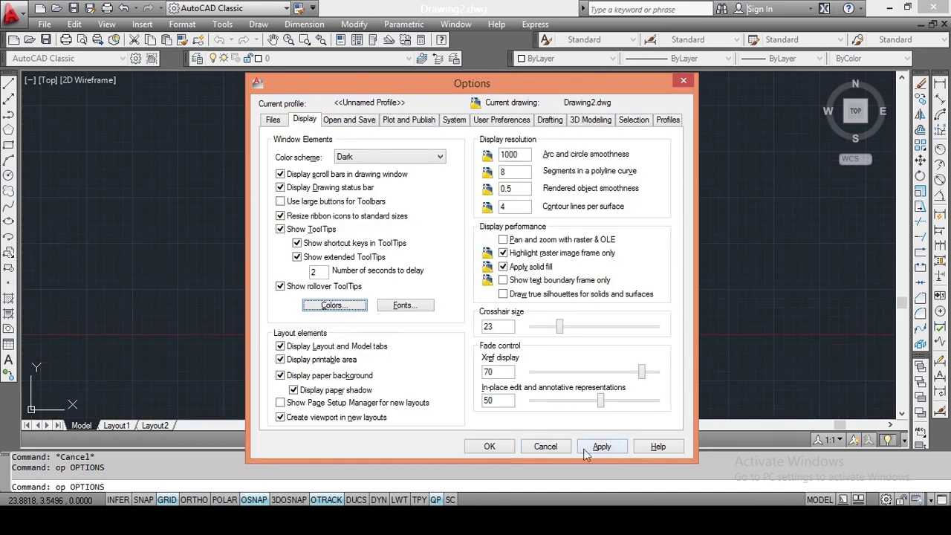
{"action": "left_click", "coordinate": [491, 446]}
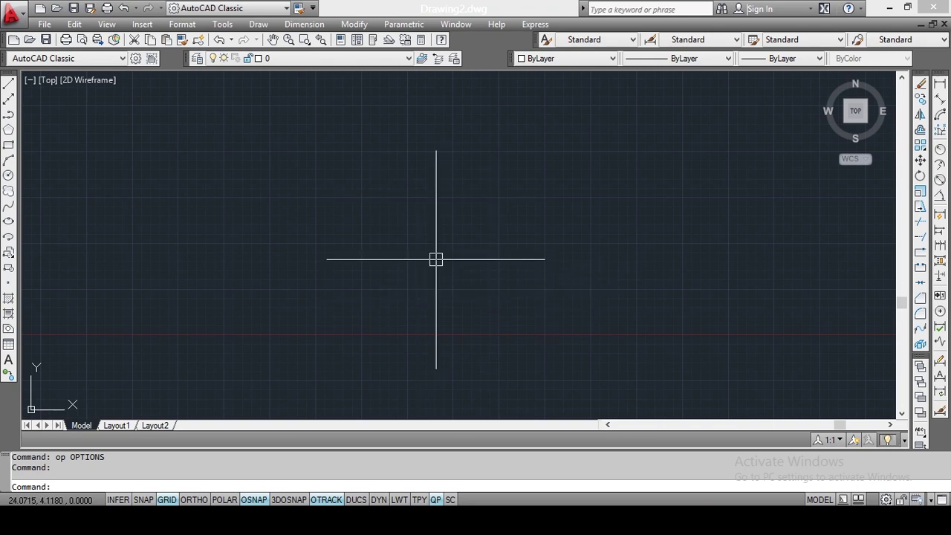
{"action": "left_click", "coordinate": [477, 487]}
{"action": "type", "text": "op"}
Reopen Options and go to the Drafting settings showing AutoSnap marker and aperture size
{"action": "key", "text": "Return"}
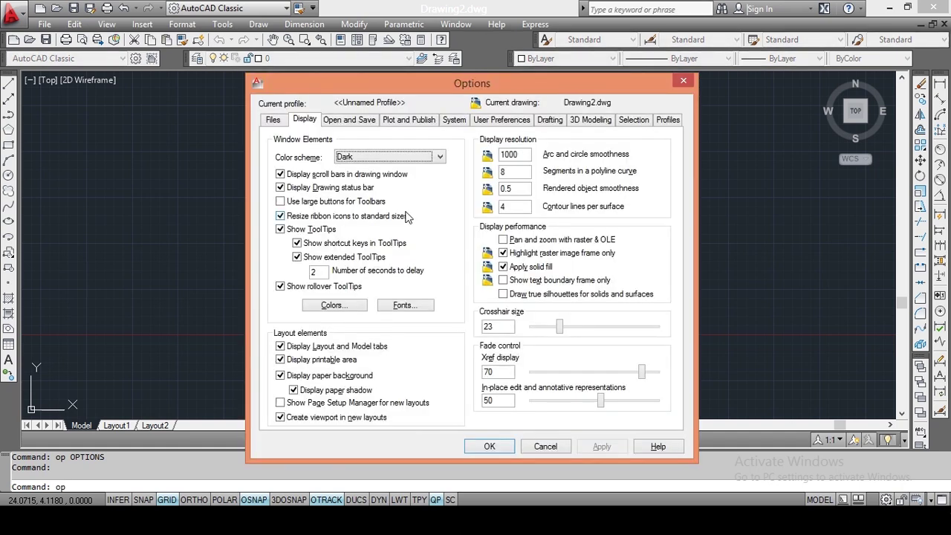
{"action": "left_click", "coordinate": [367, 123]}
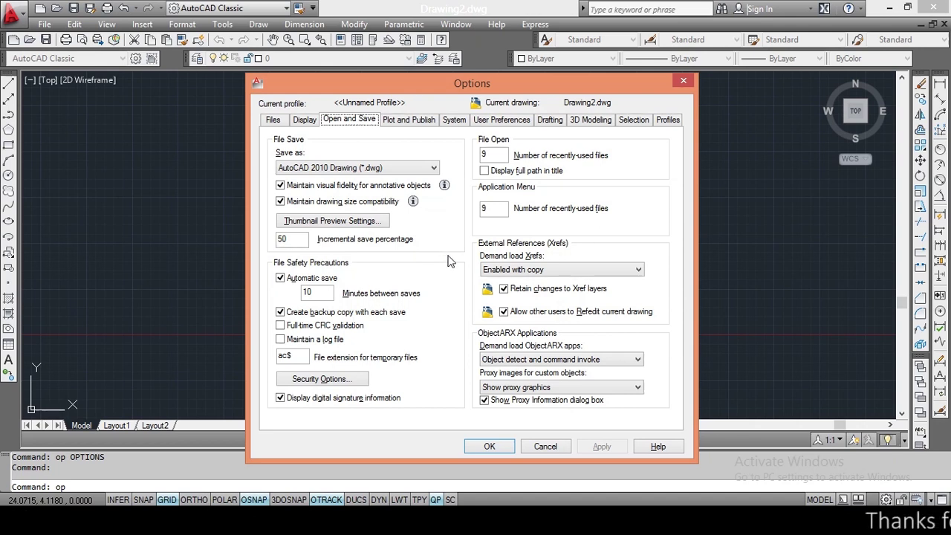
{"action": "left_click", "coordinate": [550, 121]}
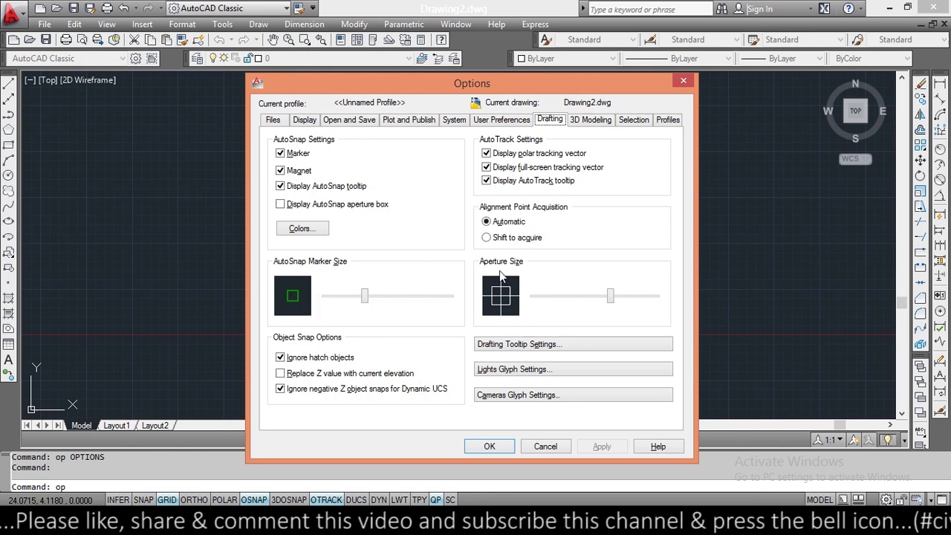
Enlarge the object snap aperture size on the Drafting tab and confirm with OK
{"action": "left_click", "coordinate": [683, 82]}
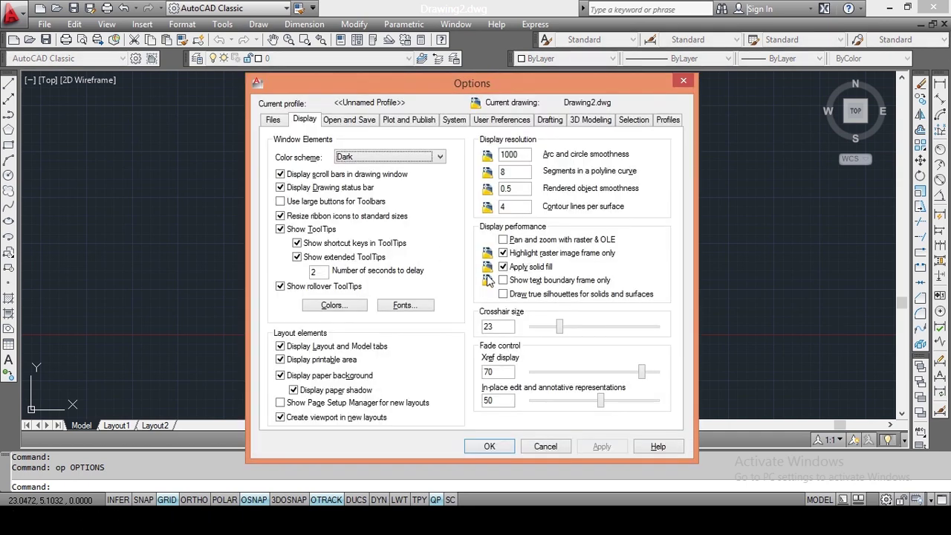
{"action": "left_click", "coordinate": [548, 121]}
{"action": "left_click", "coordinate": [612, 296]}
{"action": "mouse_move", "coordinate": [616, 297]}
{"action": "left_mouse_down"}
{"action": "mouse_move", "coordinate": [591, 301]}
{"action": "mouse_move", "coordinate": [630, 298]}
{"action": "mouse_move", "coordinate": [575, 298]}
{"action": "mouse_move", "coordinate": [616, 296]}
{"action": "left_mouse_up"}
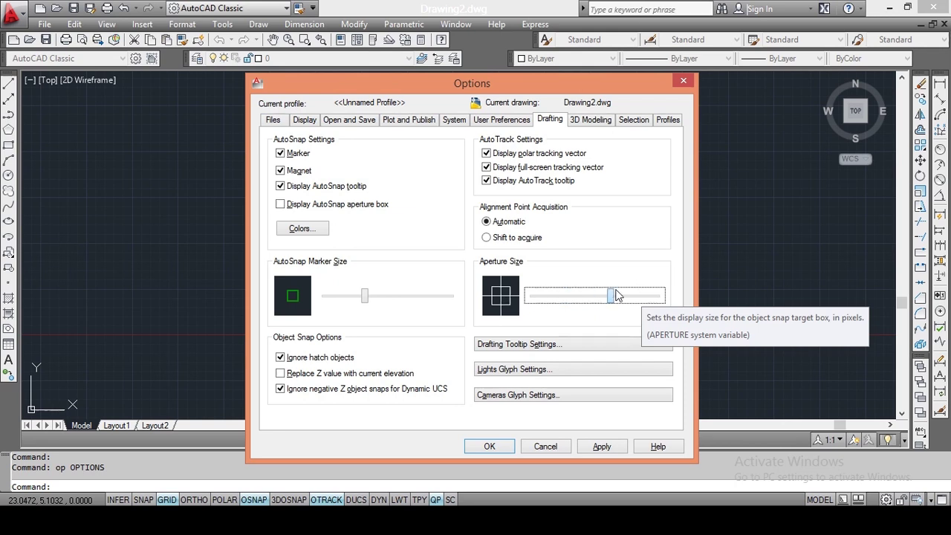
{"action": "left_click", "coordinate": [490, 446]}
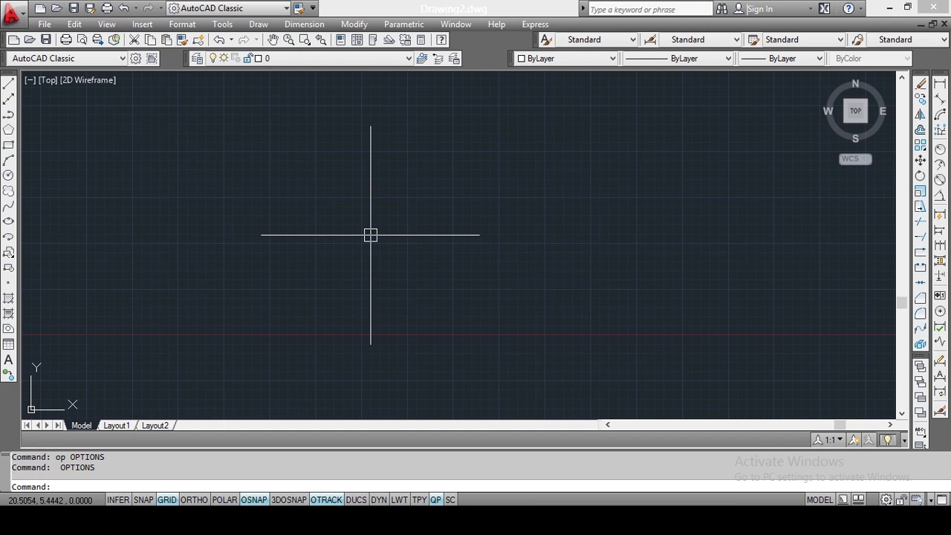
{"action": "left_click", "coordinate": [459, 486]}
{"action": "type", "text": "op"}
{"action": "key", "text": "Return"}
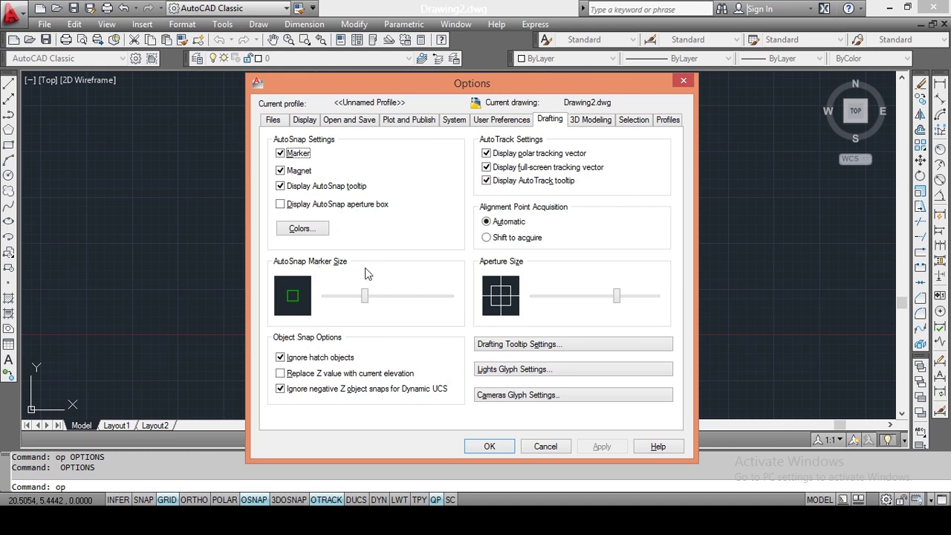
{"action": "left_click", "coordinate": [490, 446]}
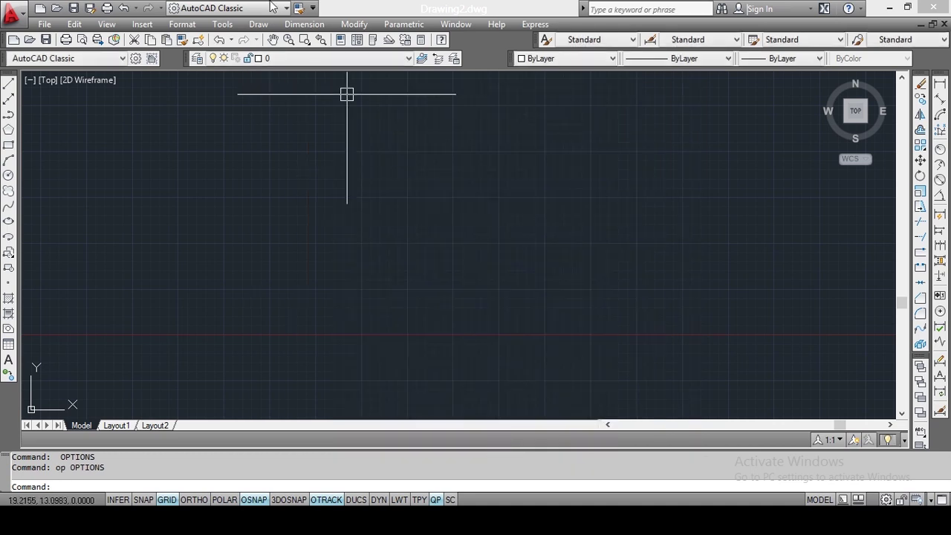
Draw a rectangle in model space with the REC command
{"action": "type", "text": "rec"}
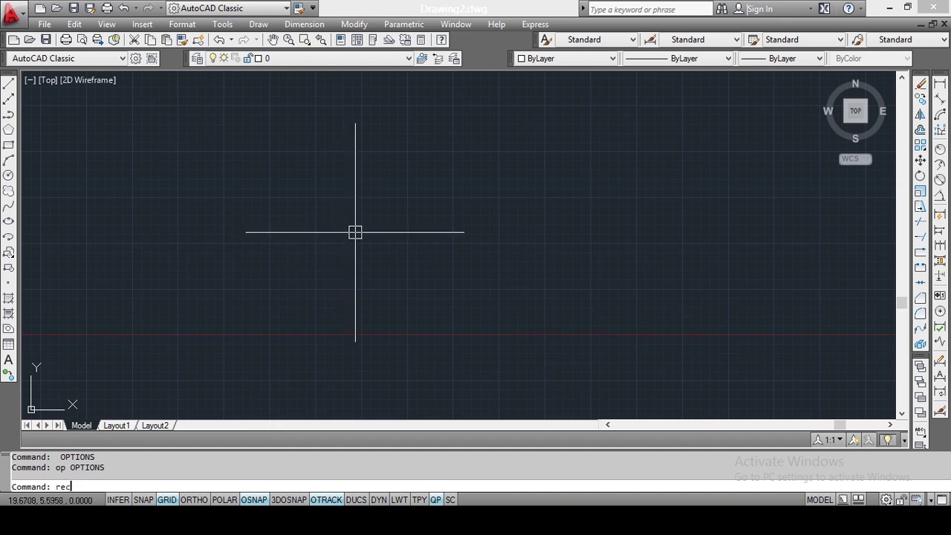
{"action": "key", "text": "Return"}
{"action": "left_click", "coordinate": [328, 255]}
{"action": "left_click", "coordinate": [467, 339]}
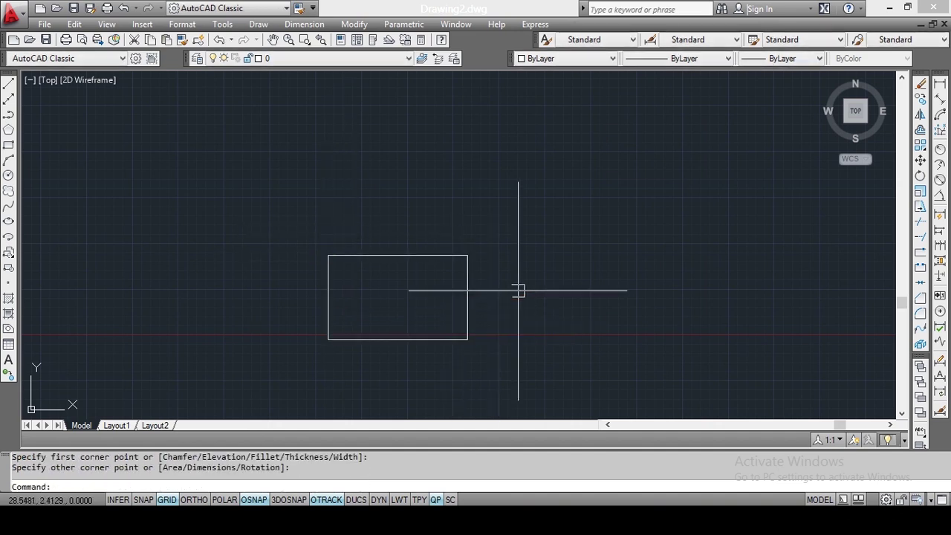
Make the AutoSnap marker size larger in the Drafting options
{"action": "type", "text": "l"}
{"action": "key", "text": "Return"}
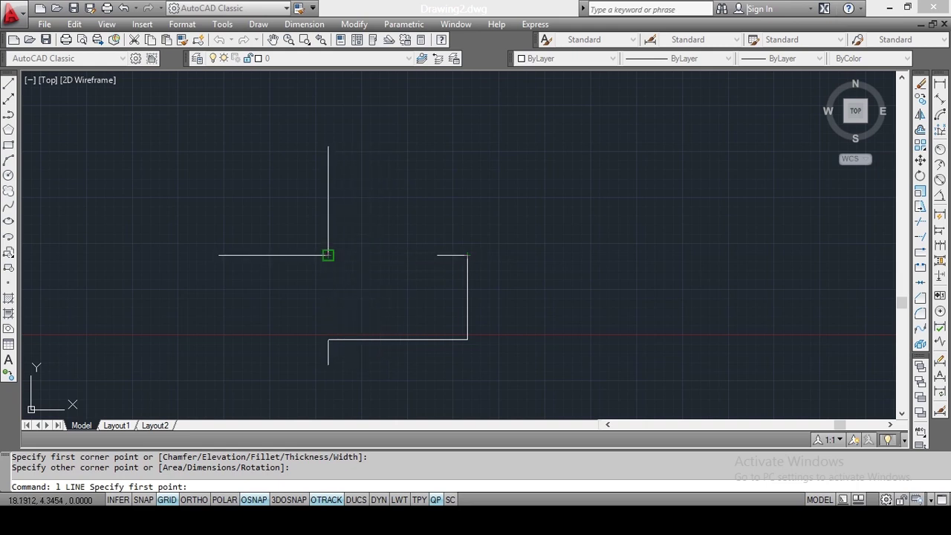
{"action": "key", "text": "Escape"}
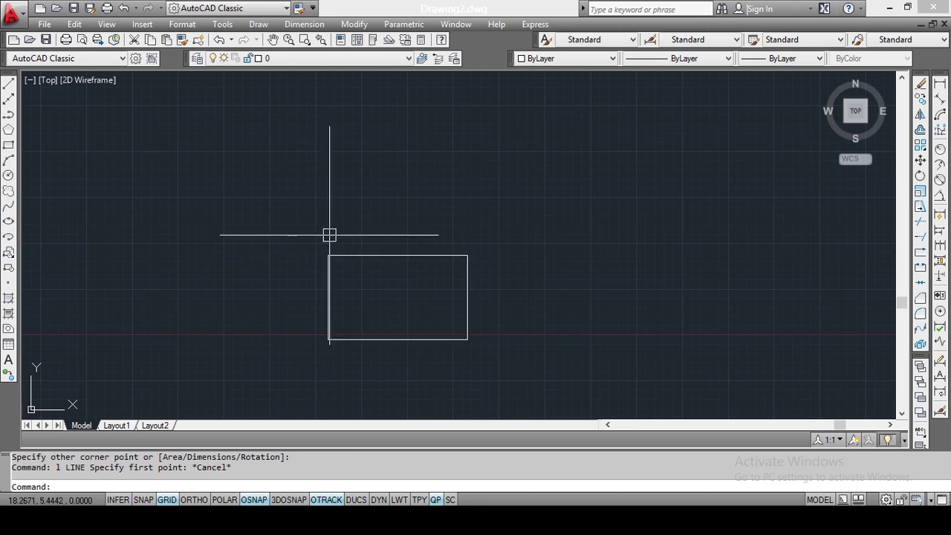
{"action": "type", "text": "op"}
{"action": "key", "text": "Return"}
{"action": "left_click_drag", "start_coordinate": [364, 300], "coordinate": [423, 307]}
Apply the larger AutoSnap marker and test it with a LINE command
{"action": "left_click", "coordinate": [602, 447]}
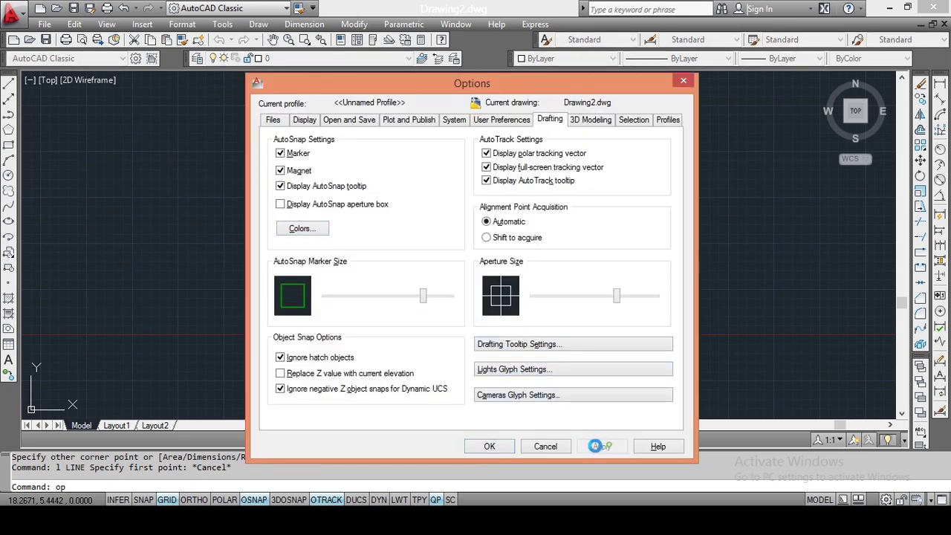
{"action": "left_click", "coordinate": [490, 447]}
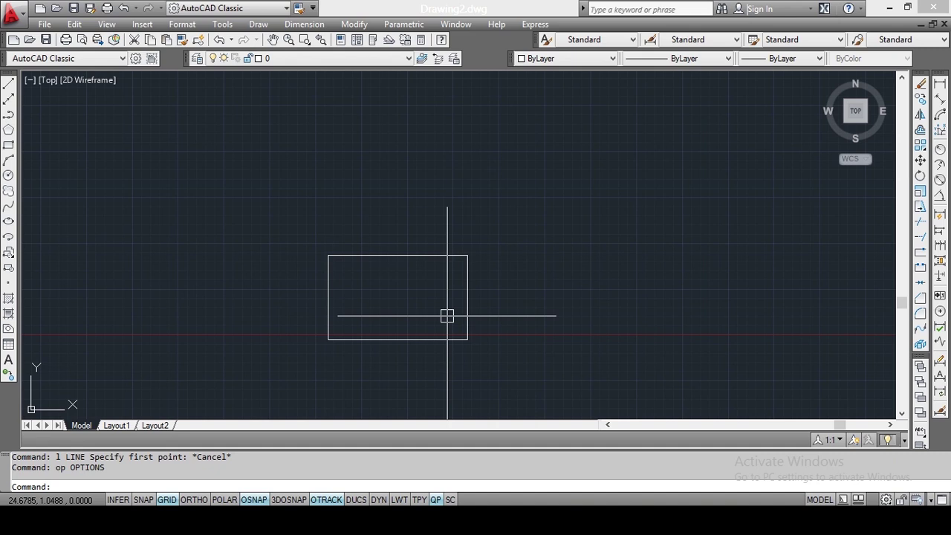
{"action": "type", "text": "l"}
{"action": "key", "text": "Return"}
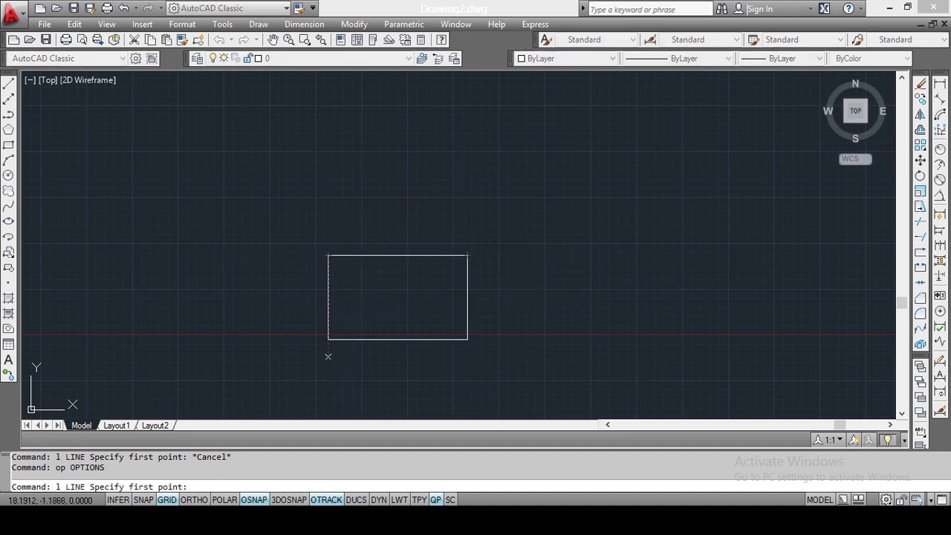
{"action": "key", "text": "Escape"}
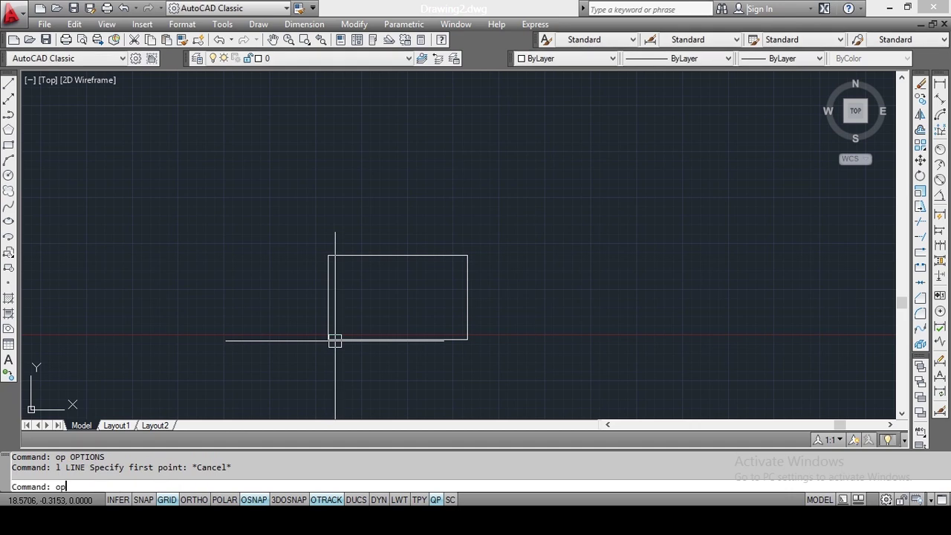
Reduce the AutoSnap marker size, apply it, and view the Selection settings
{"action": "key", "text": "Return"}
{"action": "left_click_drag", "start_coordinate": [425, 299], "coordinate": [377, 306]}
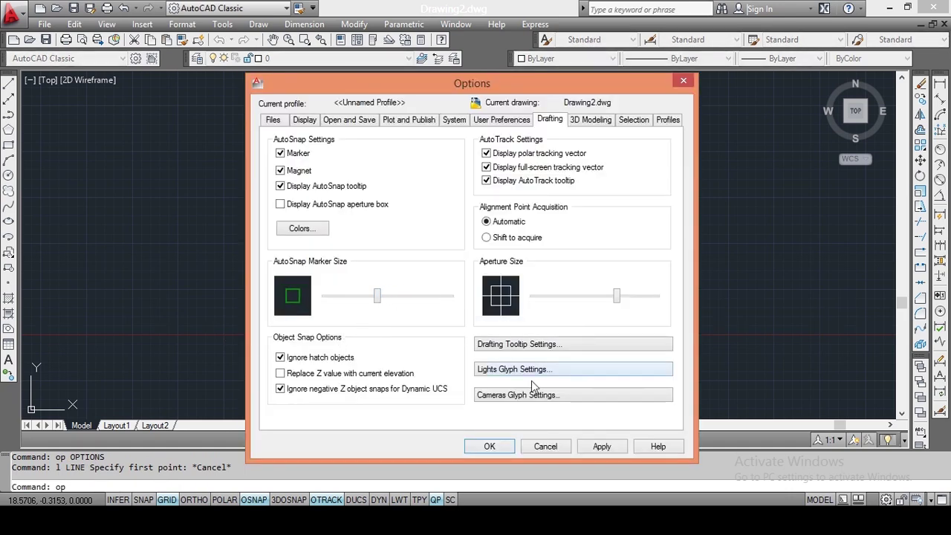
{"action": "left_click", "coordinate": [586, 446]}
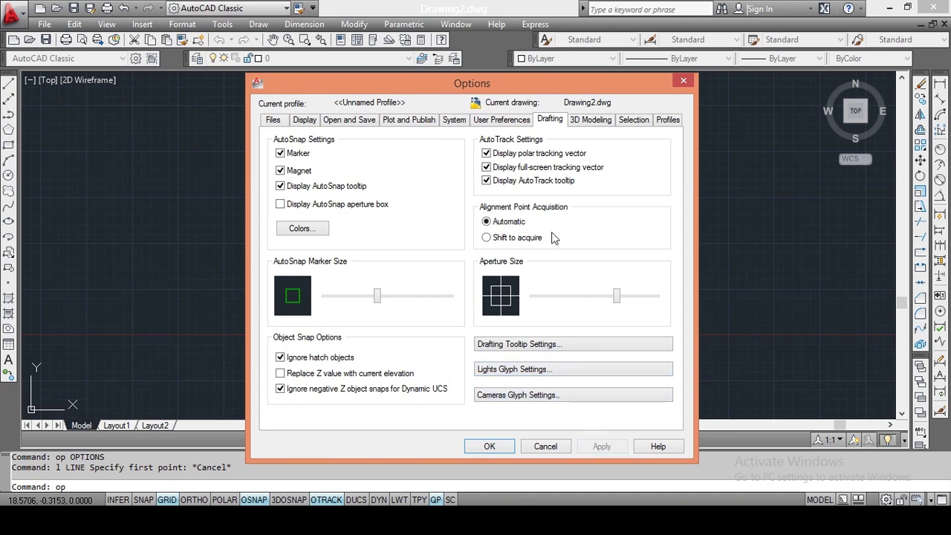
{"action": "left_click", "coordinate": [631, 125]}
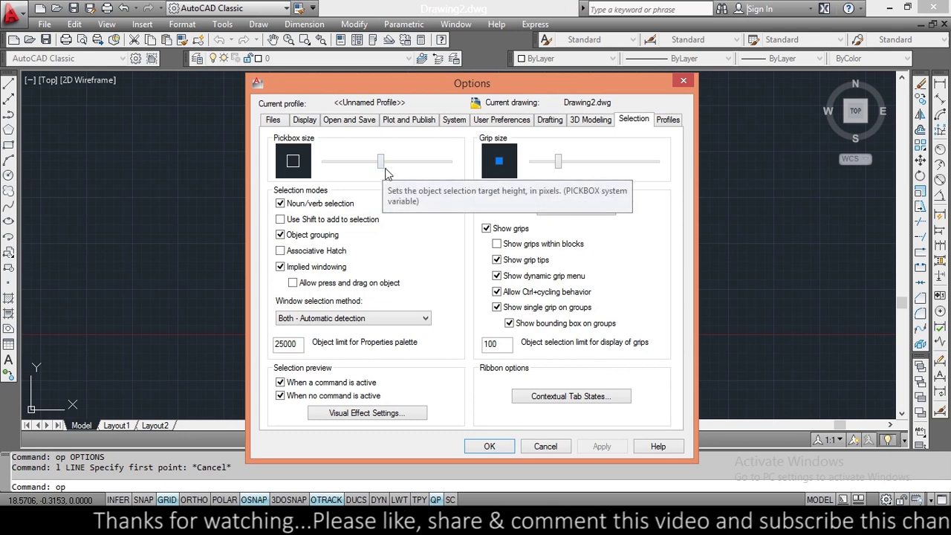
Enlarge the pickbox size and confirm the Options
{"action": "left_click_drag", "start_coordinate": [384, 169], "coordinate": [444, 170]}
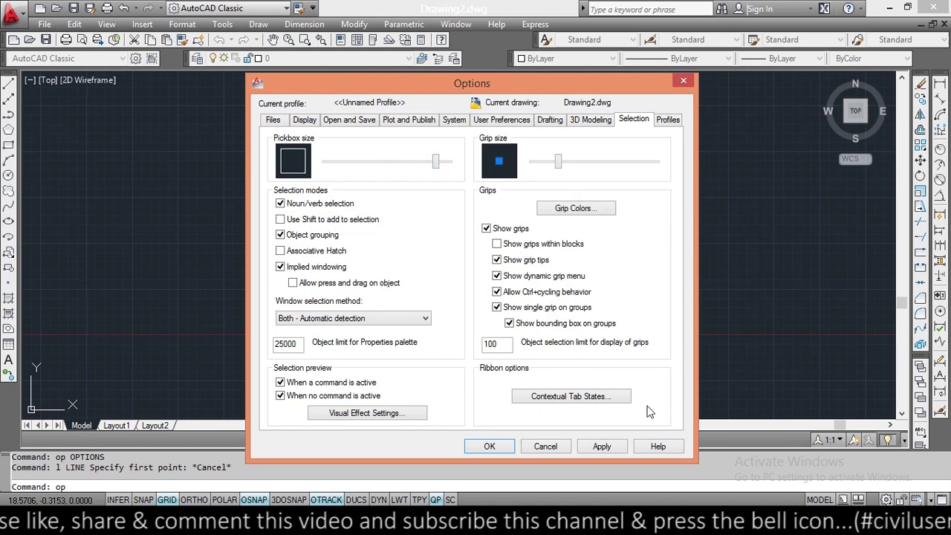
{"action": "left_click", "coordinate": [496, 448]}
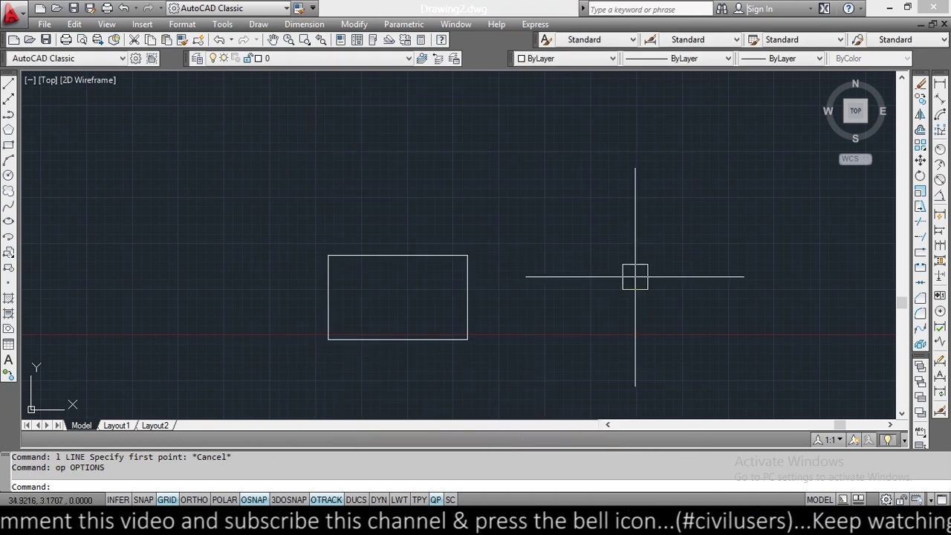
{"action": "left_click", "coordinate": [921, 147]}
{"action": "key", "text": "Escape"}
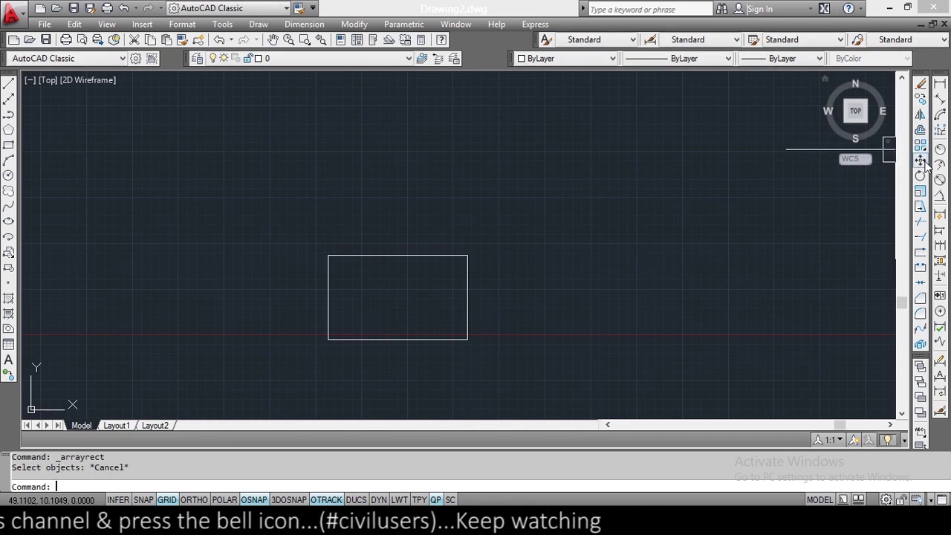
Test the larger pickbox by picking the rectangle during a MOVE command
{"action": "left_click", "coordinate": [921, 161]}
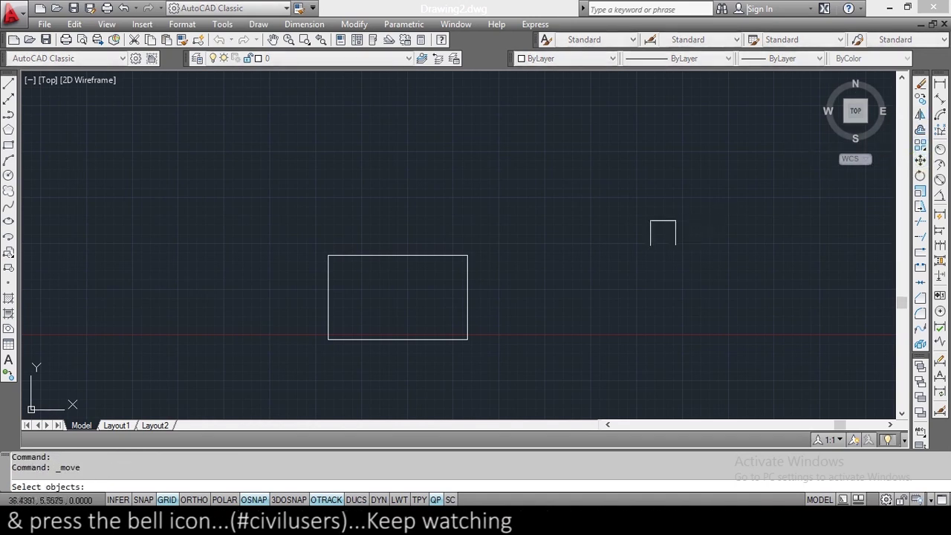
{"action": "left_click", "coordinate": [535, 236]}
{"action": "key", "text": "Escape"}
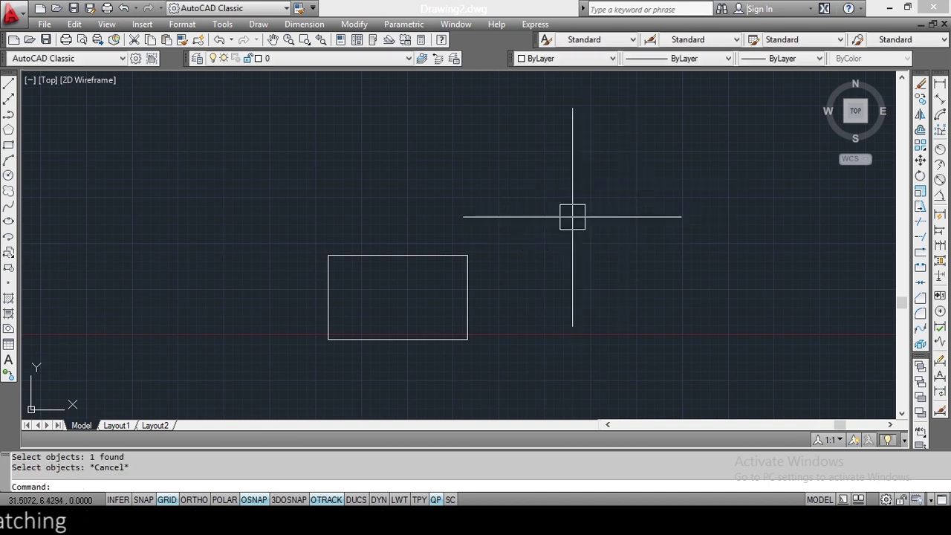
{"action": "type", "text": "op"}
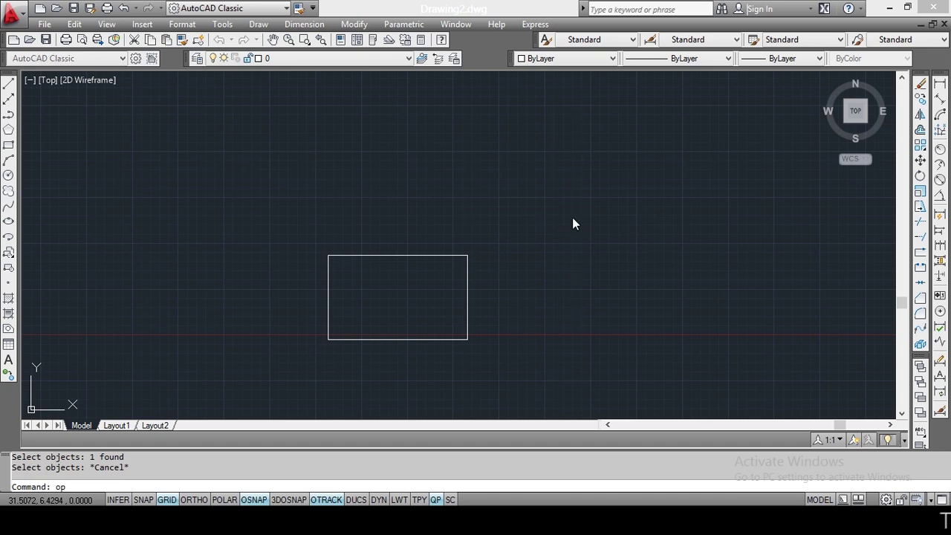
{"action": "key", "text": "Return"}
Shrink the pickbox back to its original size and apply it
{"action": "left_click_drag", "start_coordinate": [436, 162], "coordinate": [380, 162]}
{"action": "left_click", "coordinate": [603, 447]}
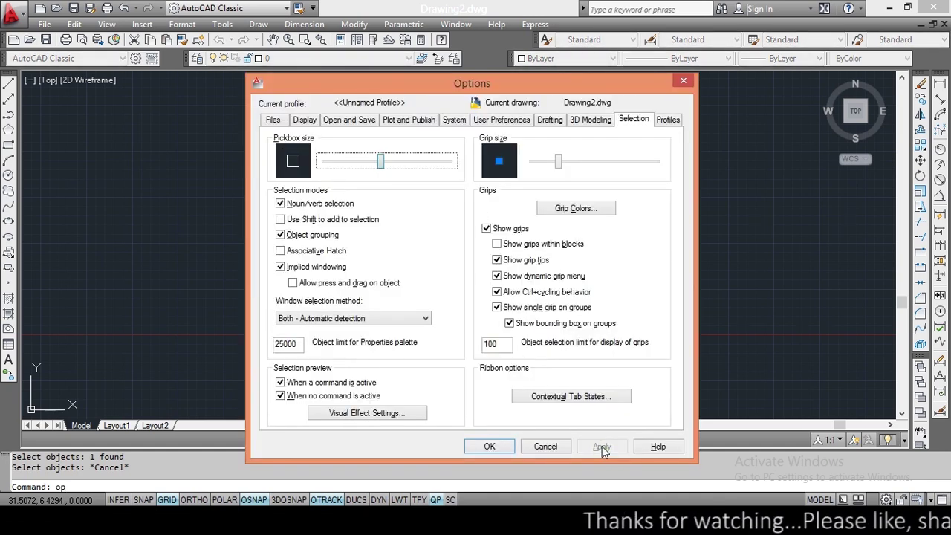
{"action": "left_click", "coordinate": [491, 446]}
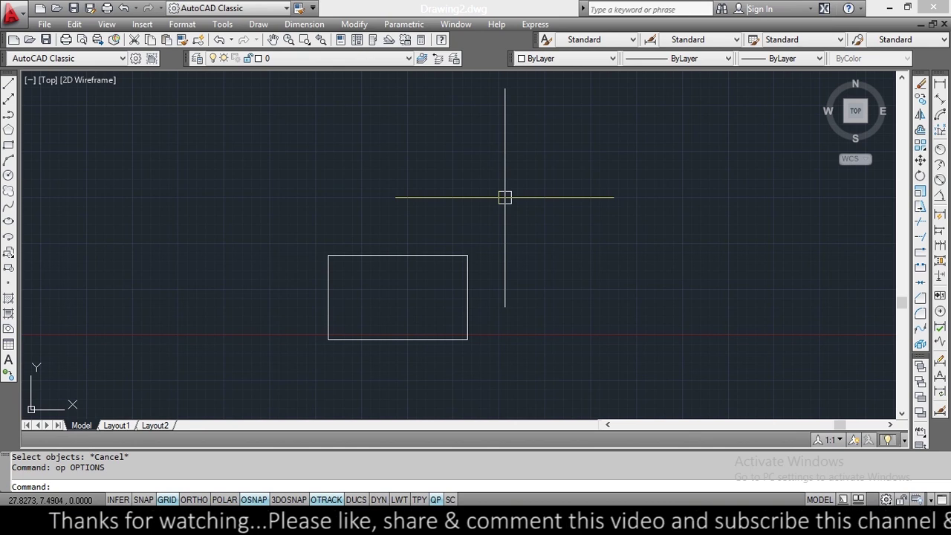
Crossing-select the rectangle to show its grips and zoom in
{"action": "left_click", "coordinate": [509, 195]}
{"action": "key", "text": "Escape"}
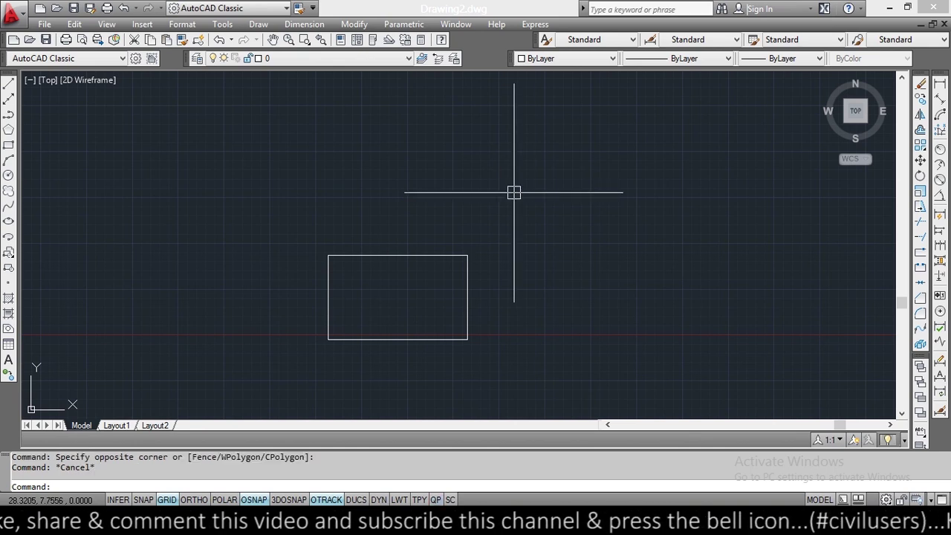
{"action": "left_click", "coordinate": [504, 215]}
{"action": "left_click", "coordinate": [430, 284]}
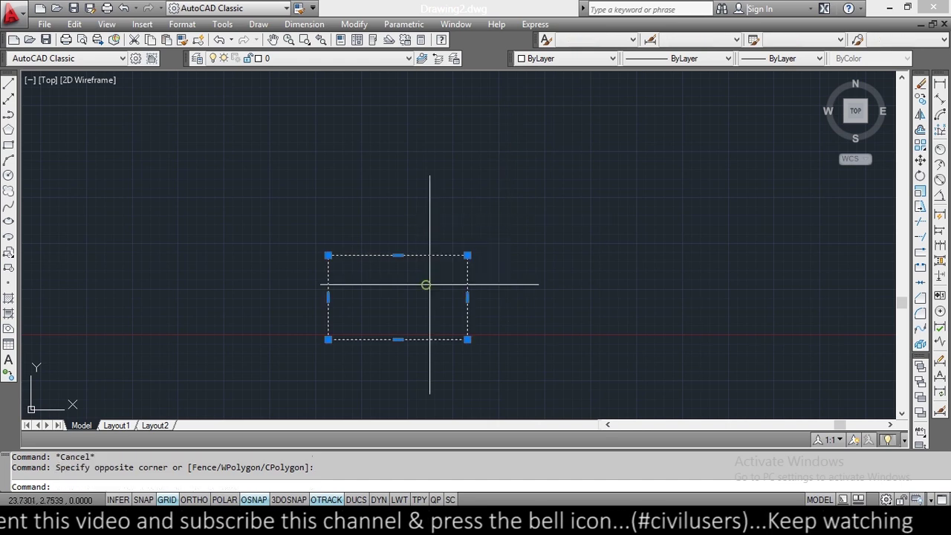
{"action": "scroll", "coordinate": [442, 370], "scroll_direction": "up", "scroll_amount": 2}
{"action": "scroll", "coordinate": [446, 357], "scroll_direction": "up", "scroll_amount": 2}
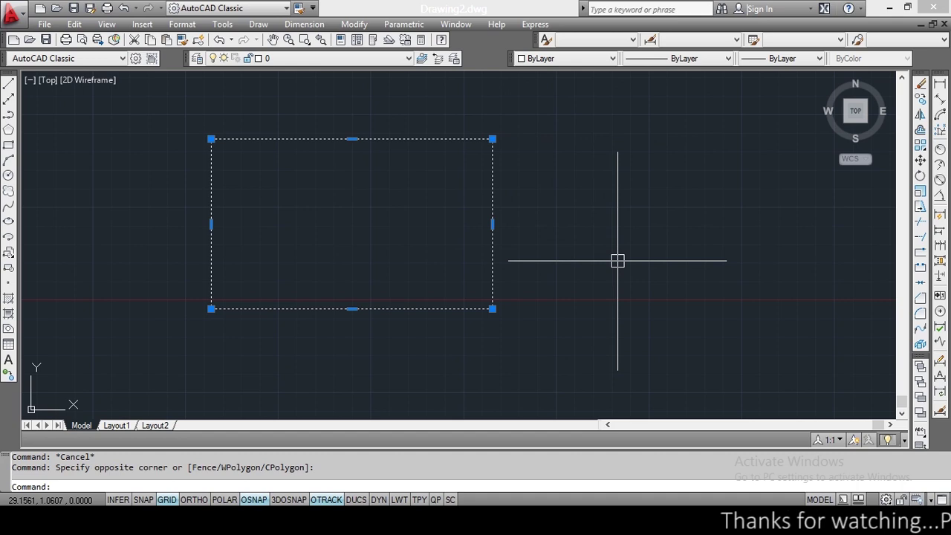
{"action": "type", "text": "op"}
{"action": "key", "text": "Return"}
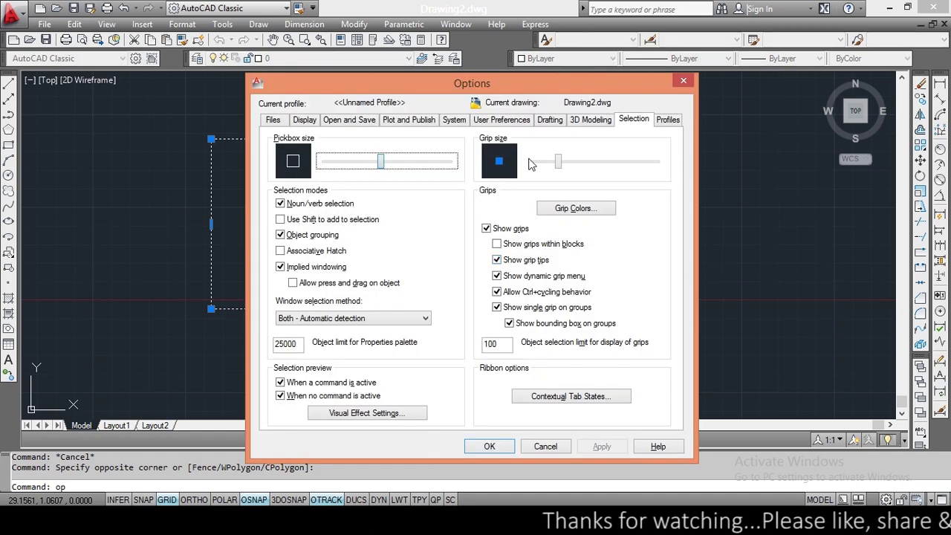
Enlarge the grip size, apply it, and select the rectangle to view the bigger grips
{"action": "left_click_drag", "start_coordinate": [558, 161], "coordinate": [617, 162]}
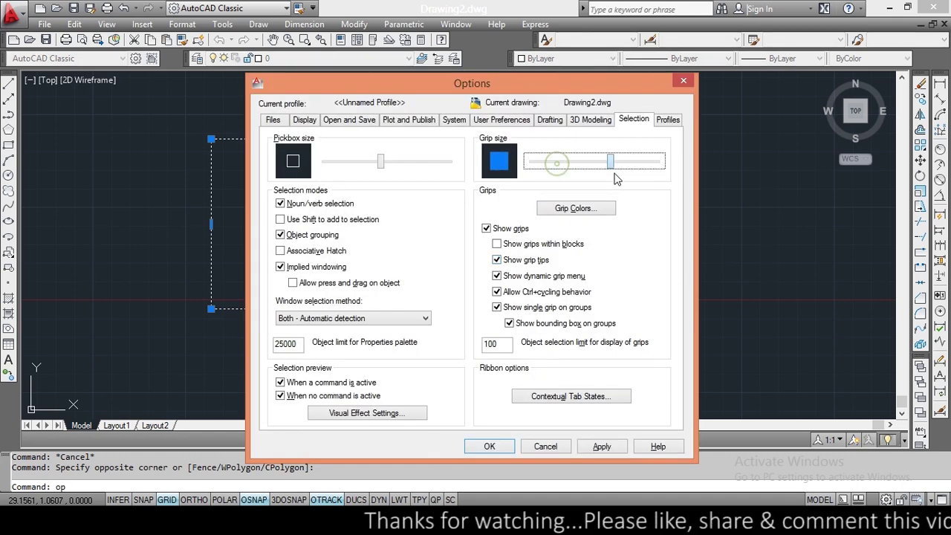
{"action": "left_click", "coordinate": [603, 446]}
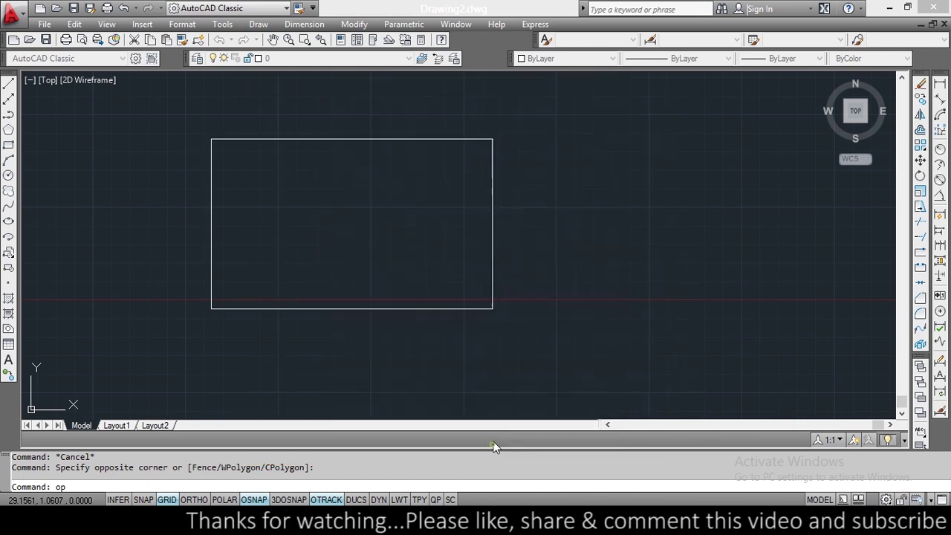
{"action": "left_click", "coordinate": [491, 447]}
{"action": "left_click", "coordinate": [568, 123]}
{"action": "left_click", "coordinate": [445, 199]}
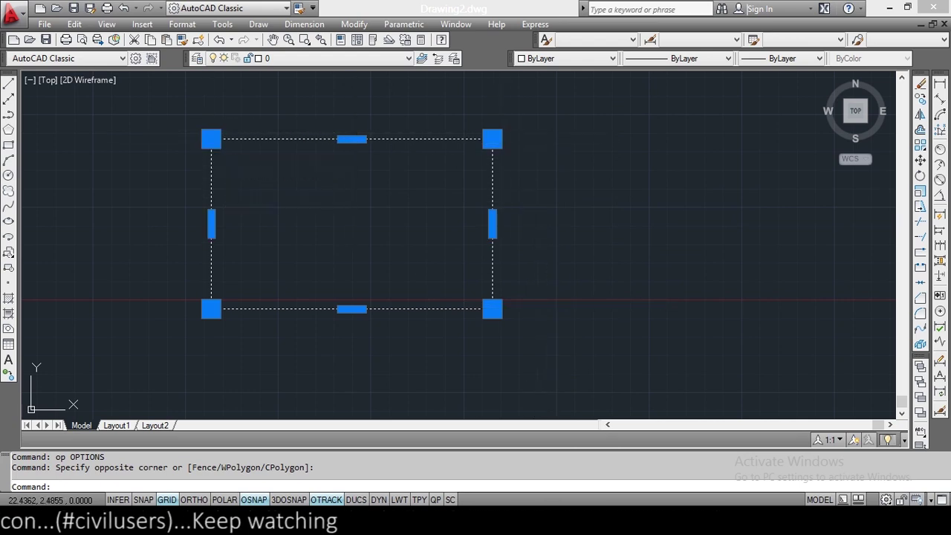
Stretch the right edge, bottom-right corner, bottom edge and left edge outward using grips
{"action": "left_click", "coordinate": [492, 223]}
{"action": "left_click", "coordinate": [596, 223]}
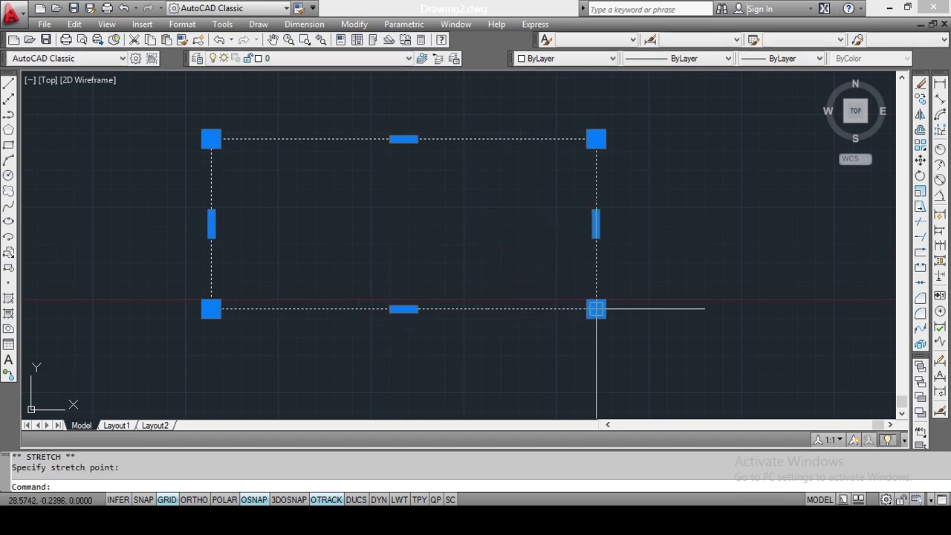
{"action": "left_click", "coordinate": [596, 309]}
{"action": "left_click", "coordinate": [642, 365]}
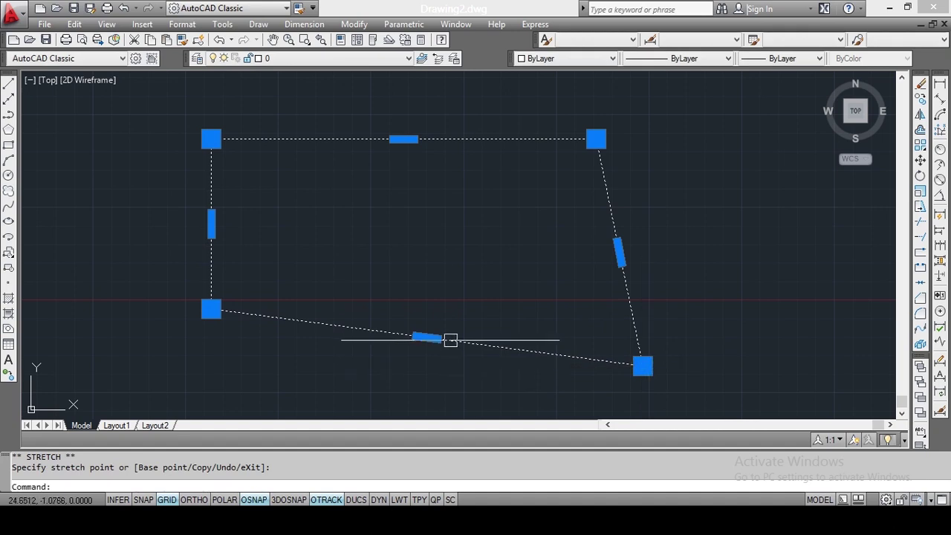
{"action": "left_click", "coordinate": [425, 337]}
{"action": "left_click", "coordinate": [406, 370]}
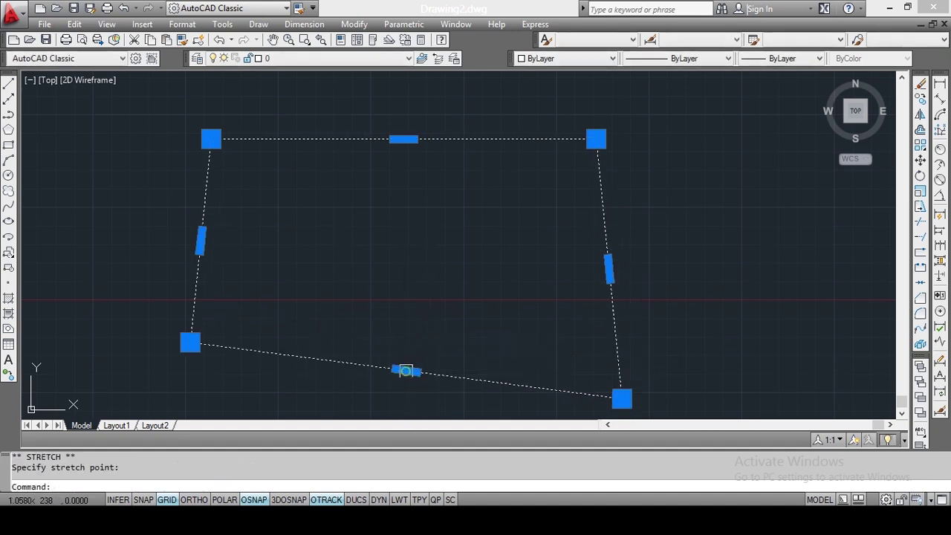
{"action": "left_click", "coordinate": [201, 240]}
{"action": "left_click", "coordinate": [157, 227]}
Stretch the top edge upward and drag the top-right corner to skew the shape
{"action": "left_click", "coordinate": [381, 132]}
{"action": "left_click", "coordinate": [378, 97]}
{"action": "scroll", "coordinate": [522, 156], "scroll_direction": "down", "scroll_amount": 2}
{"action": "scroll", "coordinate": [525, 160], "scroll_direction": "down", "scroll_amount": 2}
{"action": "left_click", "coordinate": [551, 140]}
{"action": "left_click", "coordinate": [610, 111]}
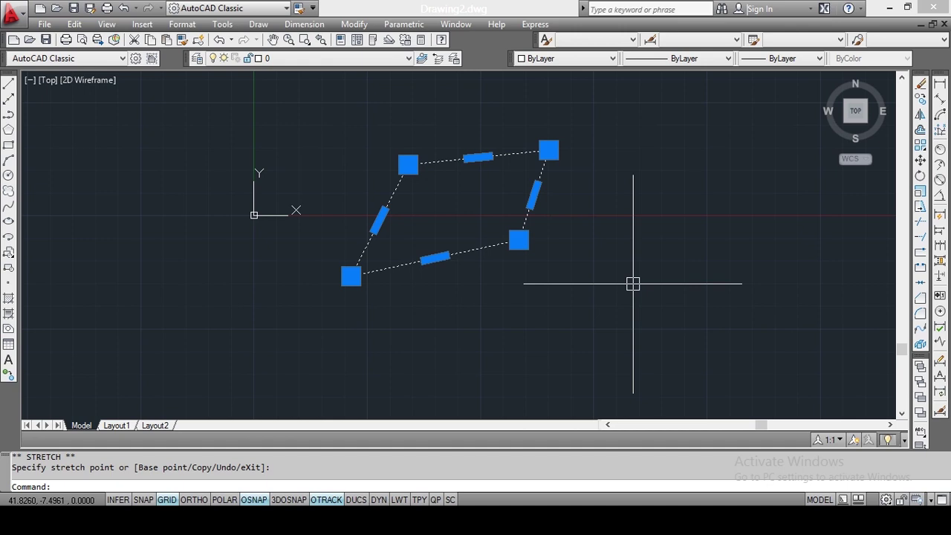
{"action": "type", "text": "p"}
{"action": "key", "text": "Return"}
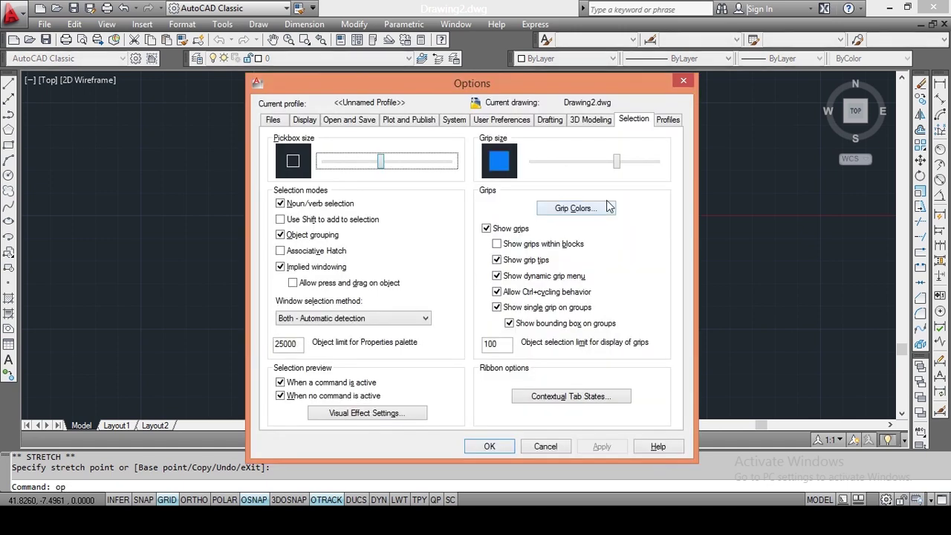
Reduce the grip size, apply it, and check the smaller grips on the parallelogram
{"action": "left_click_drag", "start_coordinate": [615, 162], "coordinate": [566, 162]}
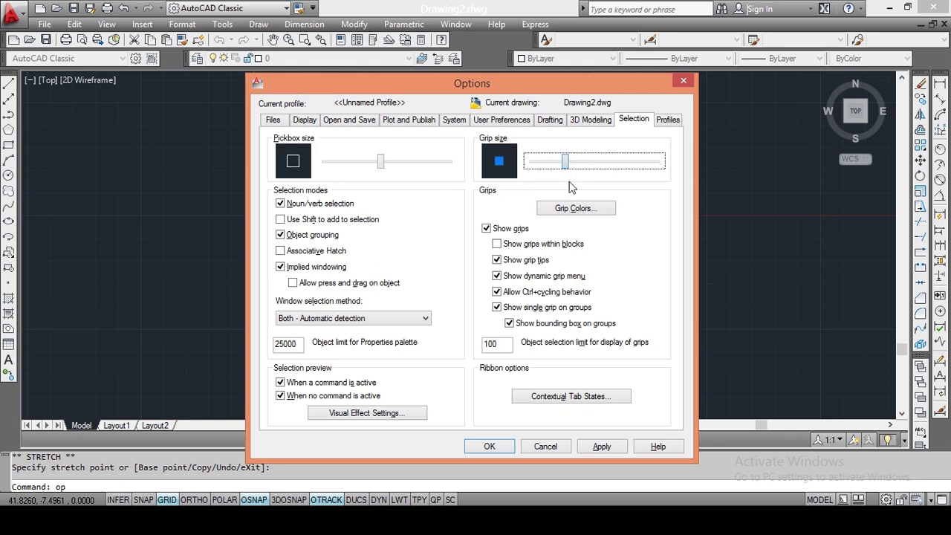
{"action": "left_click", "coordinate": [602, 446]}
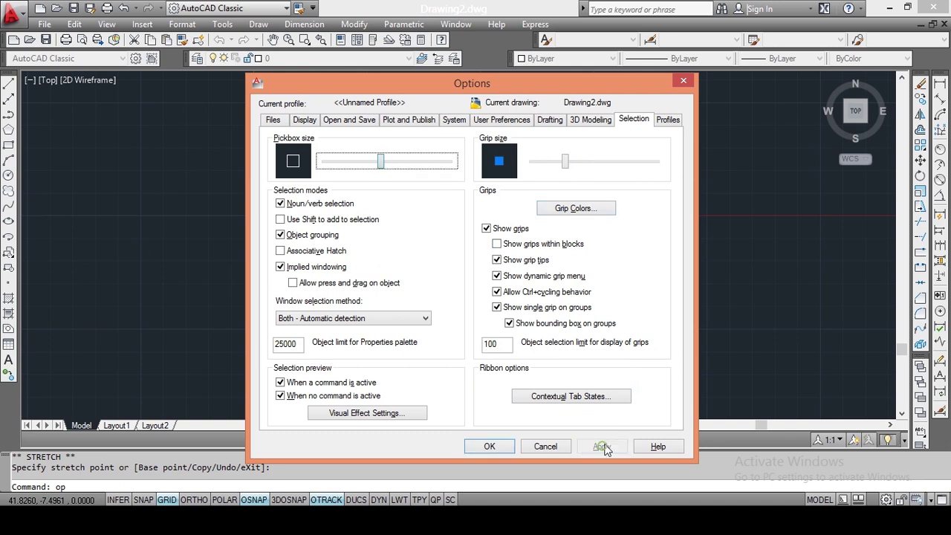
{"action": "left_click", "coordinate": [492, 448]}
{"action": "left_click", "coordinate": [605, 122]}
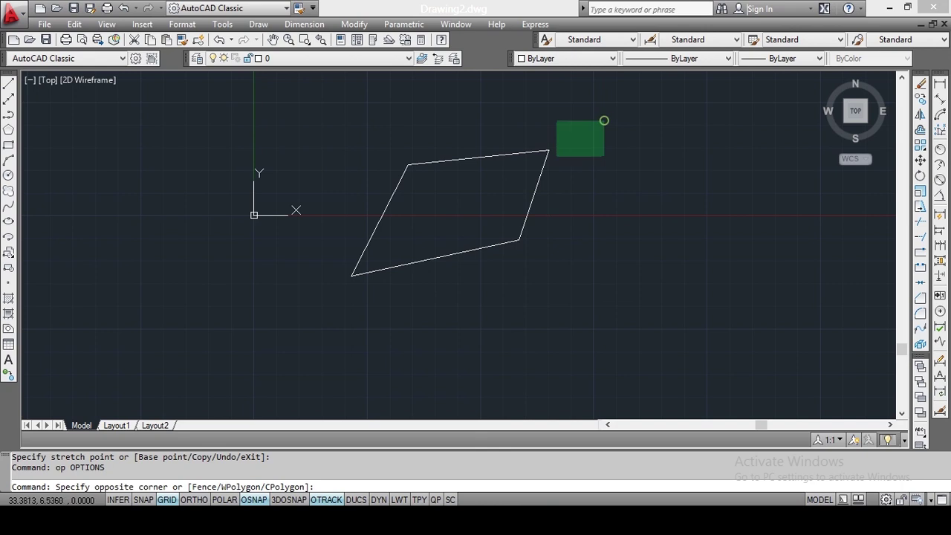
{"action": "left_click", "coordinate": [527, 186]}
{"action": "key", "text": "Escape"}
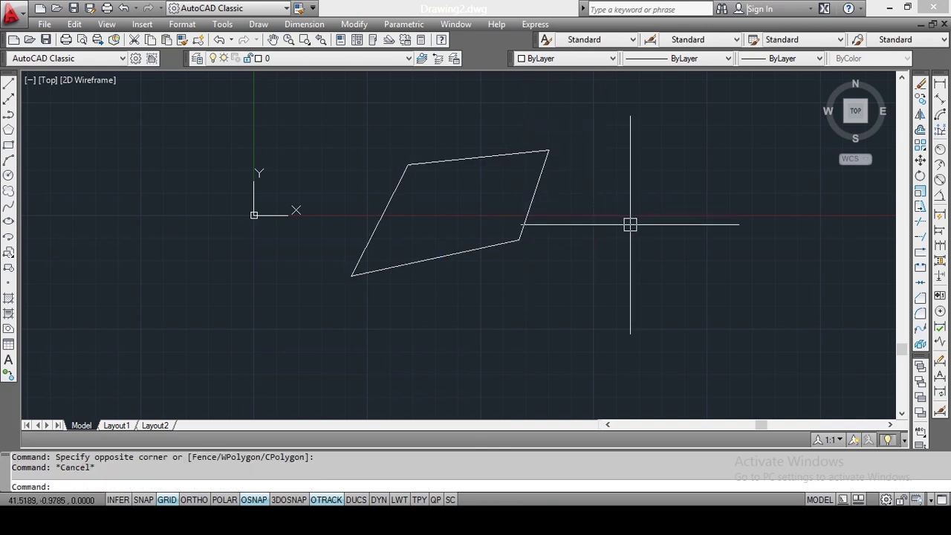
{"action": "scroll", "coordinate": [630, 225], "scroll_direction": "down", "scroll_amount": 1}
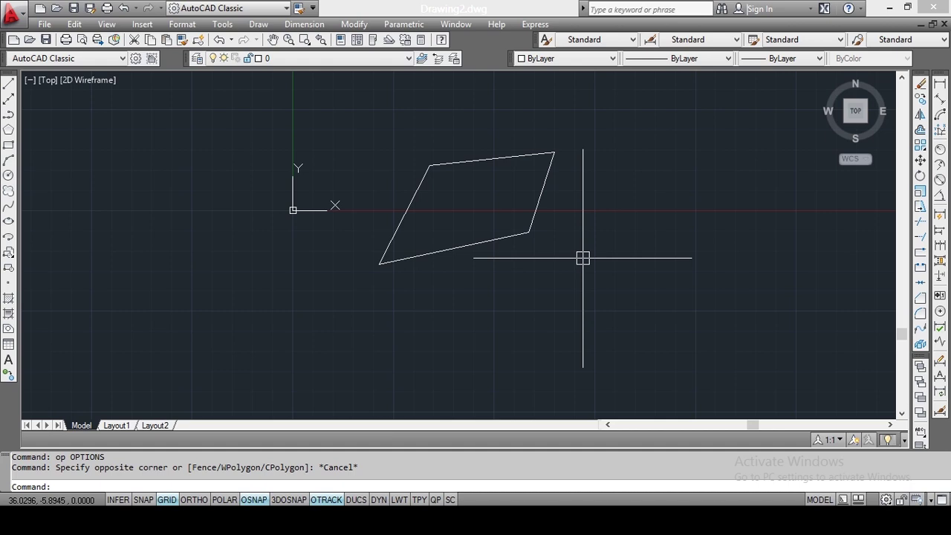
{"action": "type", "text": "op"}
{"action": "key", "text": "Return"}
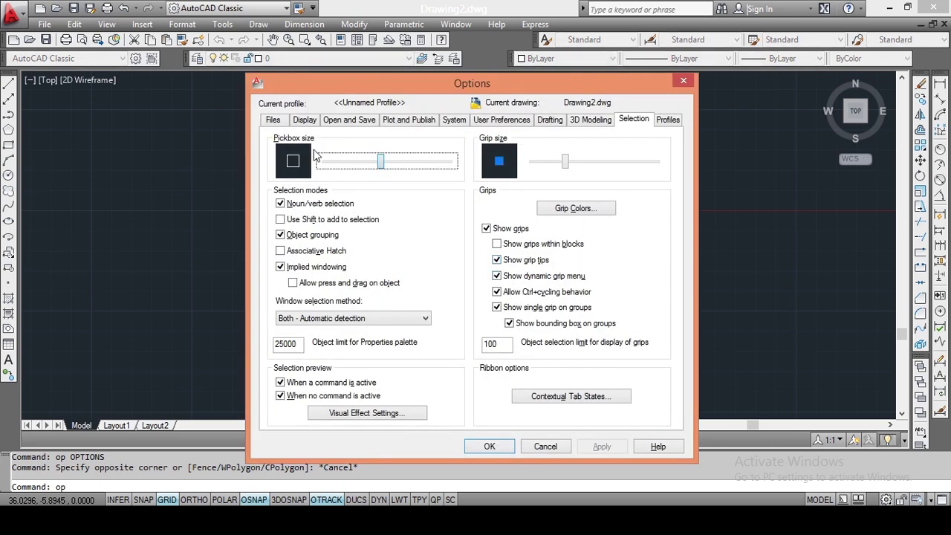
Set the model space crosshair colour to Red in Drawing Window Colors
{"action": "left_click", "coordinate": [315, 121]}
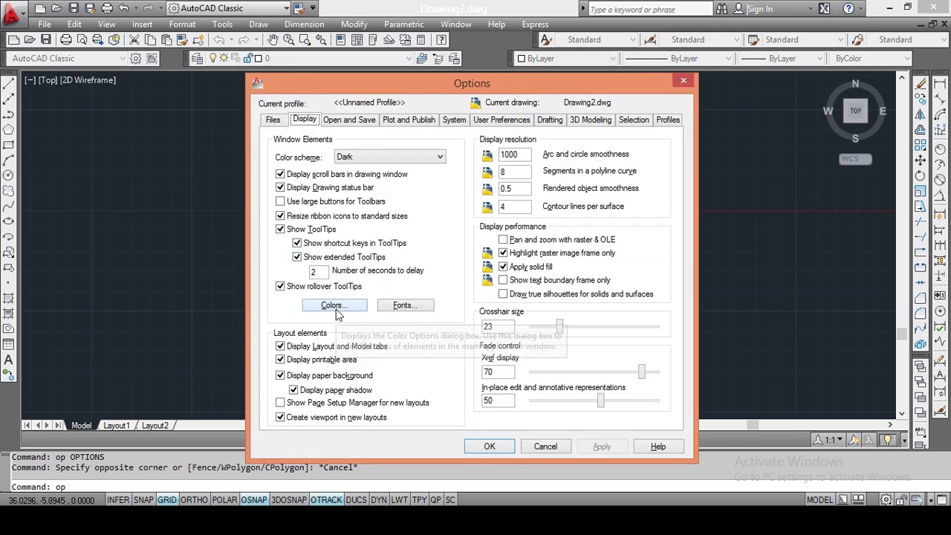
{"action": "left_click", "coordinate": [334, 306]}
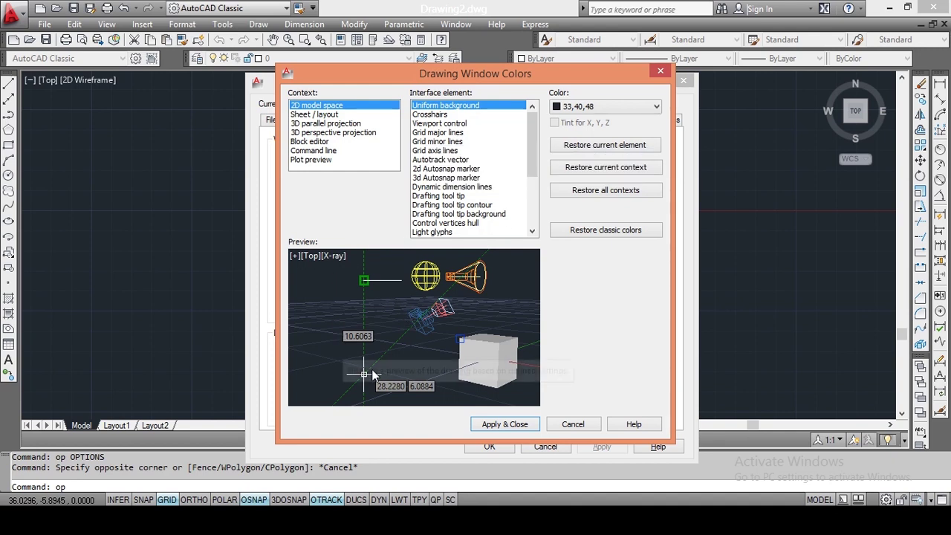
{"action": "left_click", "coordinate": [443, 117]}
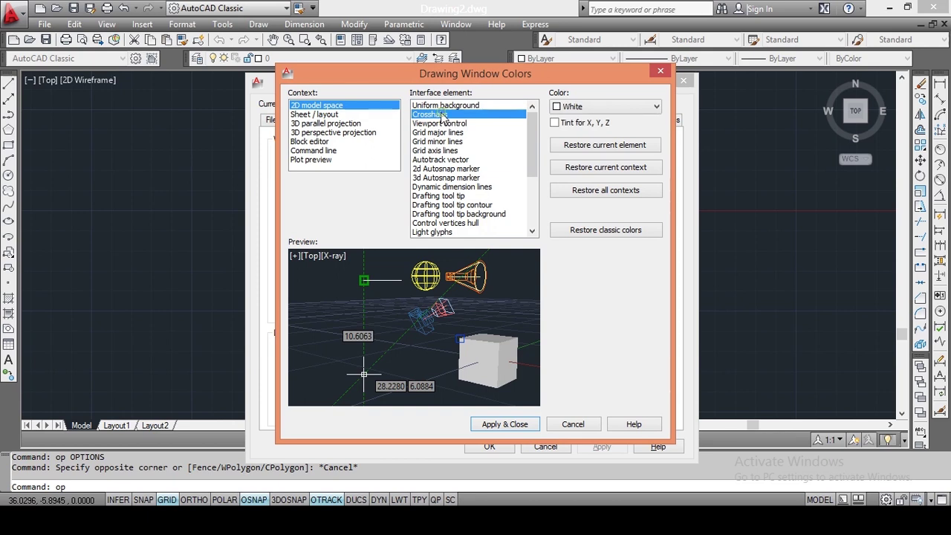
{"action": "left_click", "coordinate": [599, 108]}
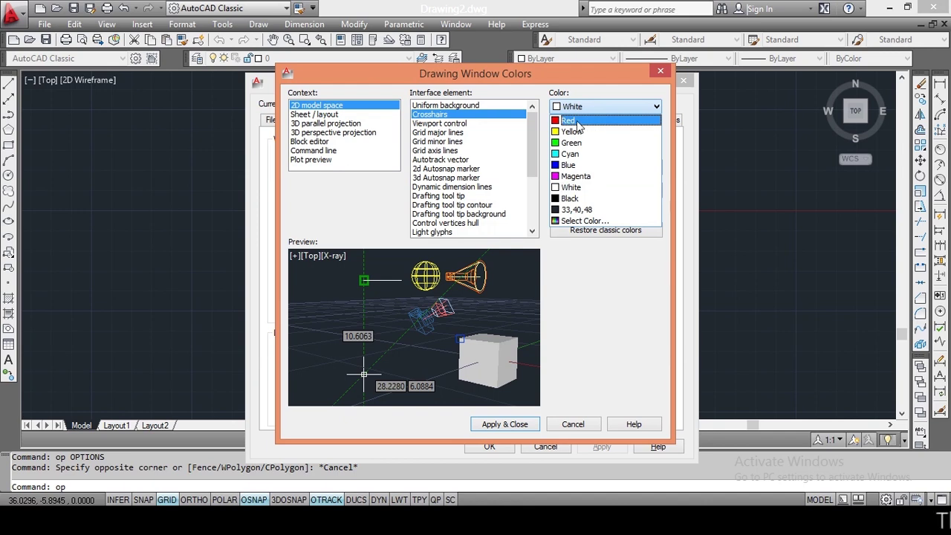
{"action": "left_click", "coordinate": [569, 121]}
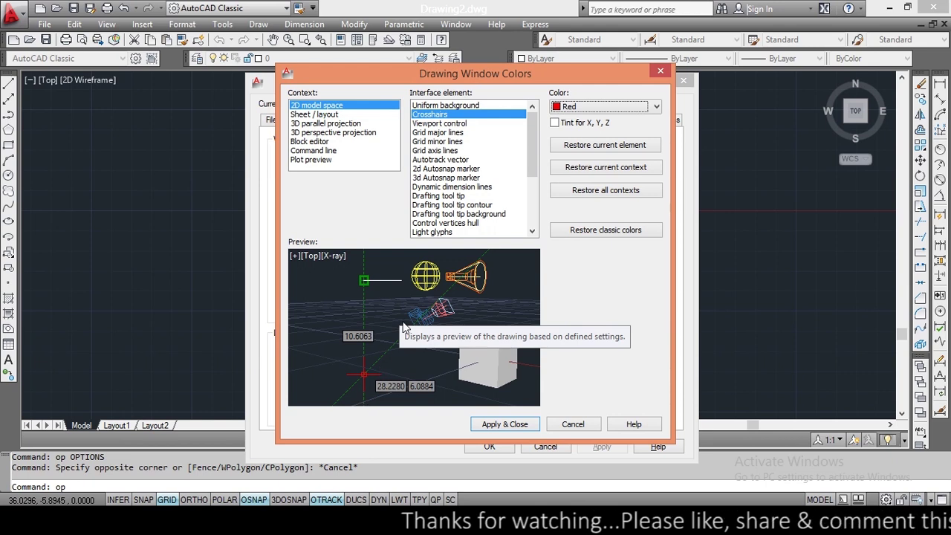
Set the grid major lines to Yellow and apply the colour changes
{"action": "left_click", "coordinate": [449, 133]}
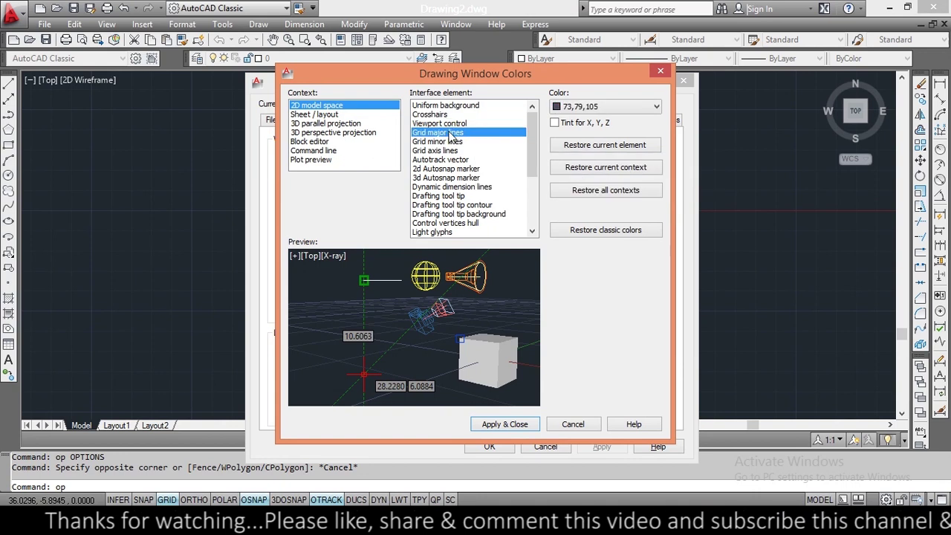
{"action": "left_click", "coordinate": [586, 108]}
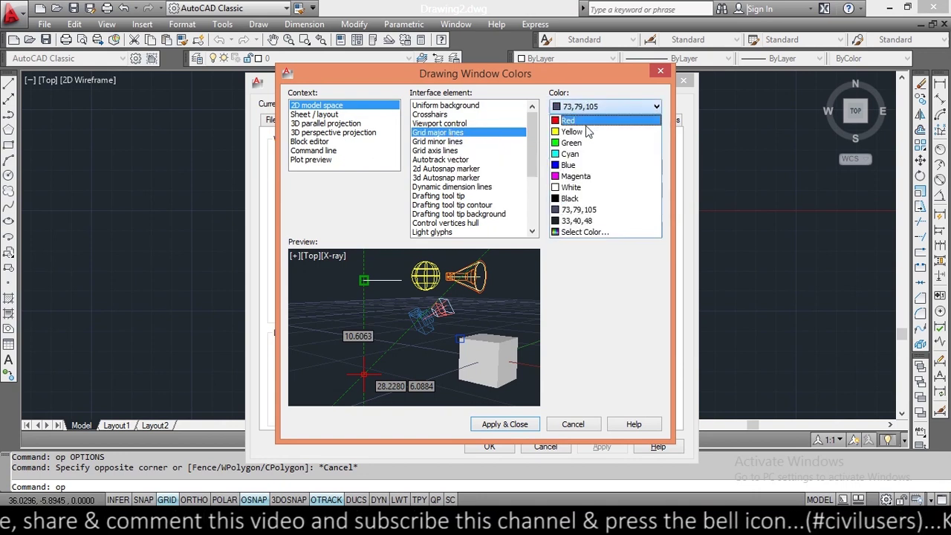
{"action": "left_click", "coordinate": [593, 132]}
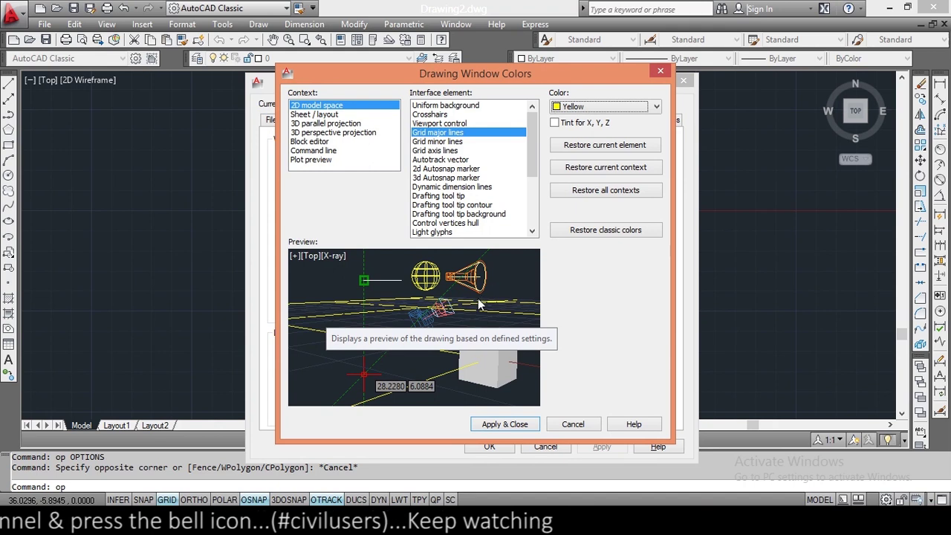
{"action": "left_click", "coordinate": [536, 426]}
{"action": "left_click", "coordinate": [604, 447]}
{"action": "left_click", "coordinate": [490, 444]}
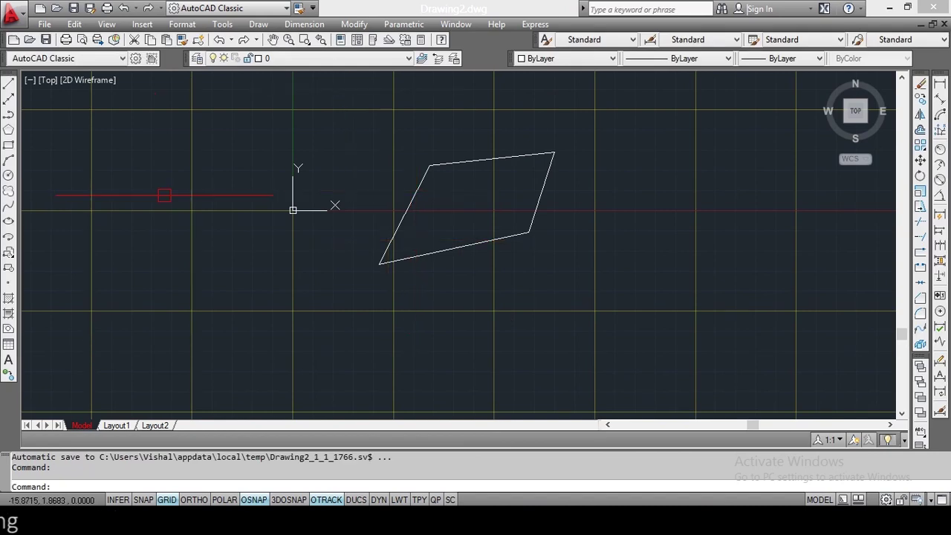
{"action": "left_click", "coordinate": [563, 251]}
Restore all drawing window colour contexts to their defaults and apply
{"action": "key", "text": "Escape"}
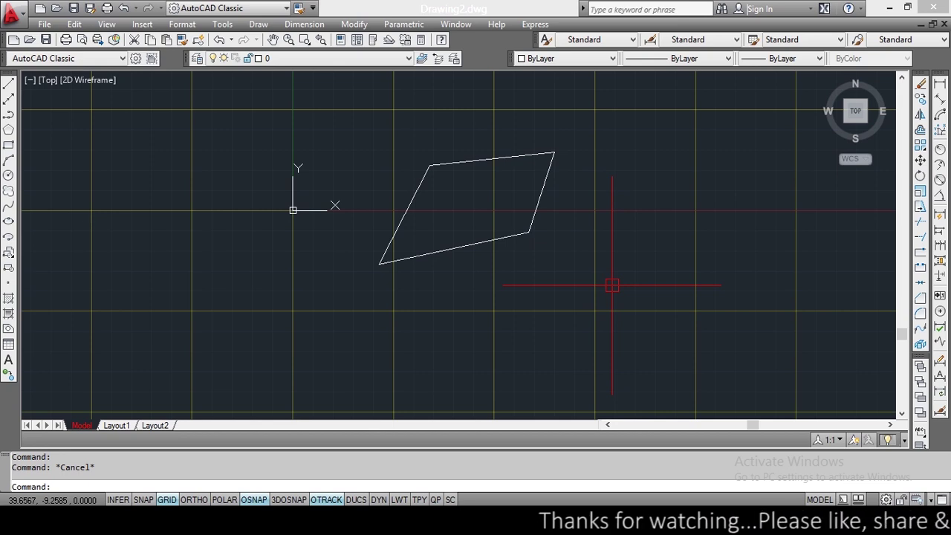
{"action": "type", "text": "op"}
{"action": "key", "text": "Return"}
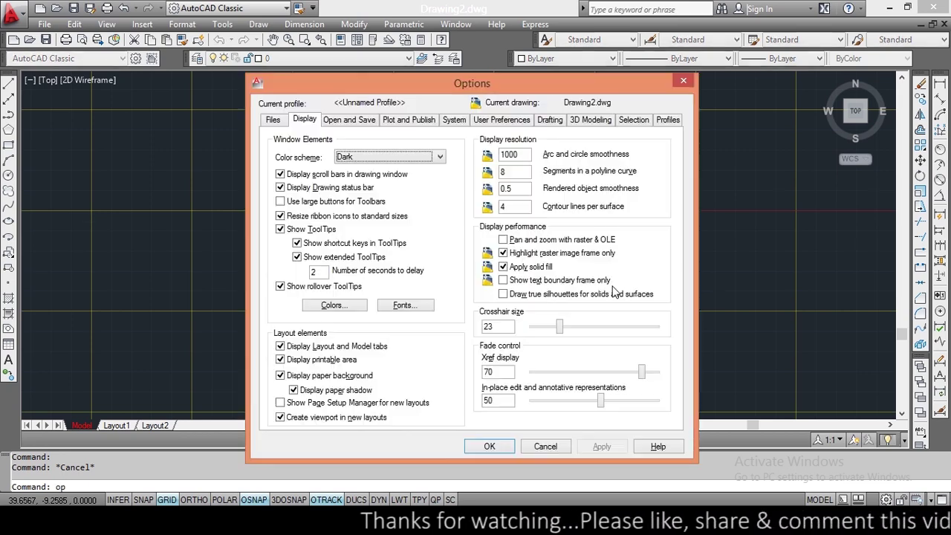
{"action": "left_click", "coordinate": [333, 306]}
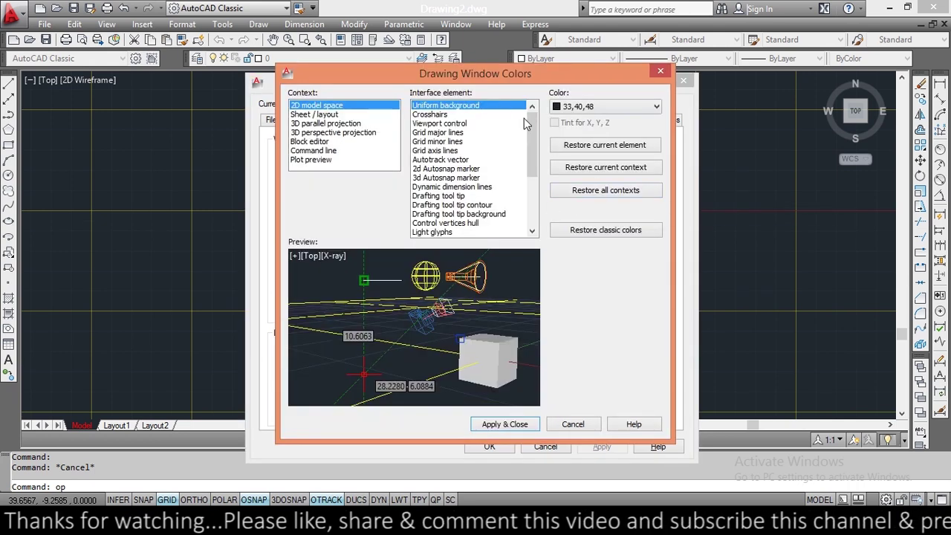
{"action": "left_click", "coordinate": [620, 191]}
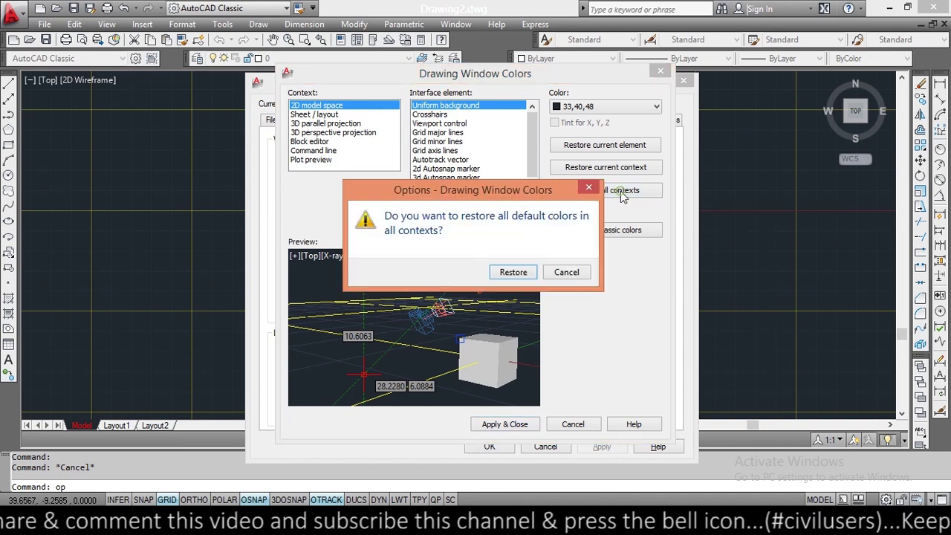
{"action": "left_click", "coordinate": [513, 272]}
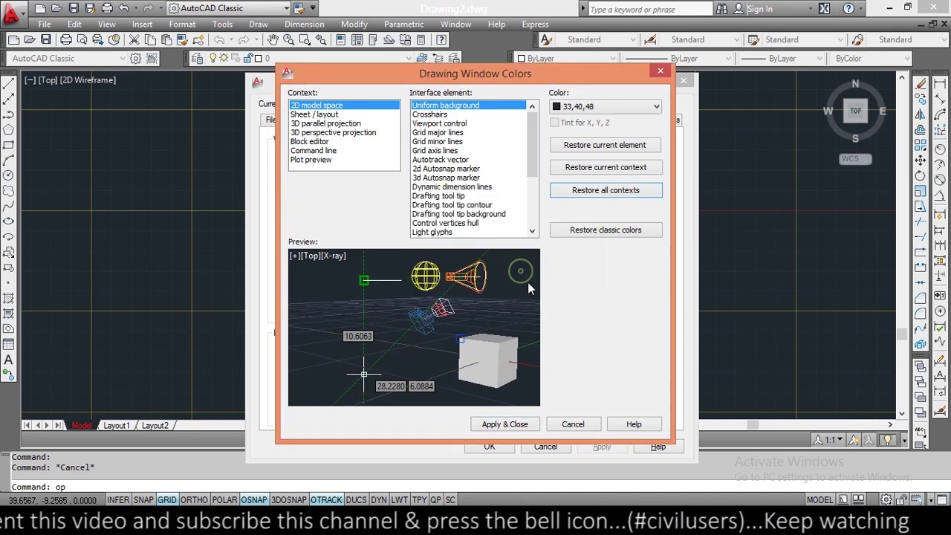
{"action": "left_click", "coordinate": [525, 425]}
{"action": "left_click", "coordinate": [602, 446]}
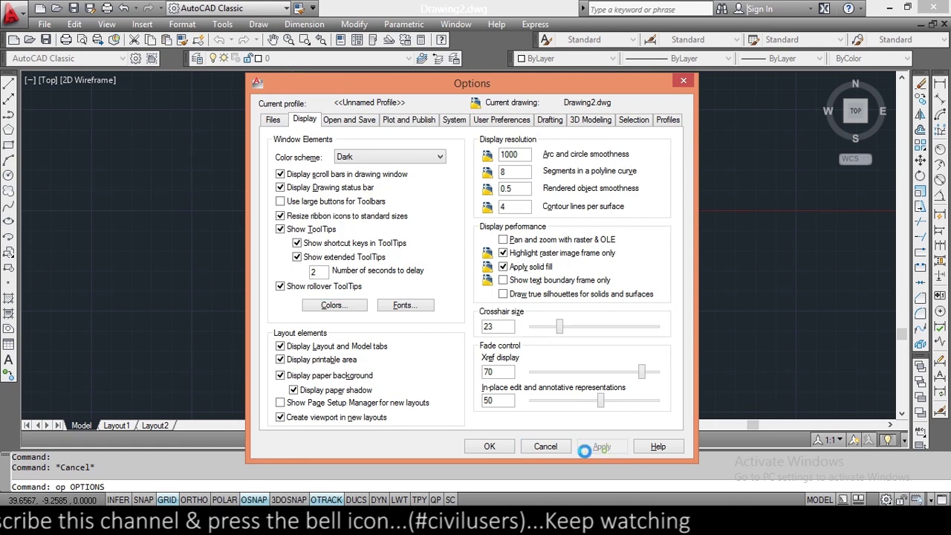
{"action": "left_click", "coordinate": [489, 447]}
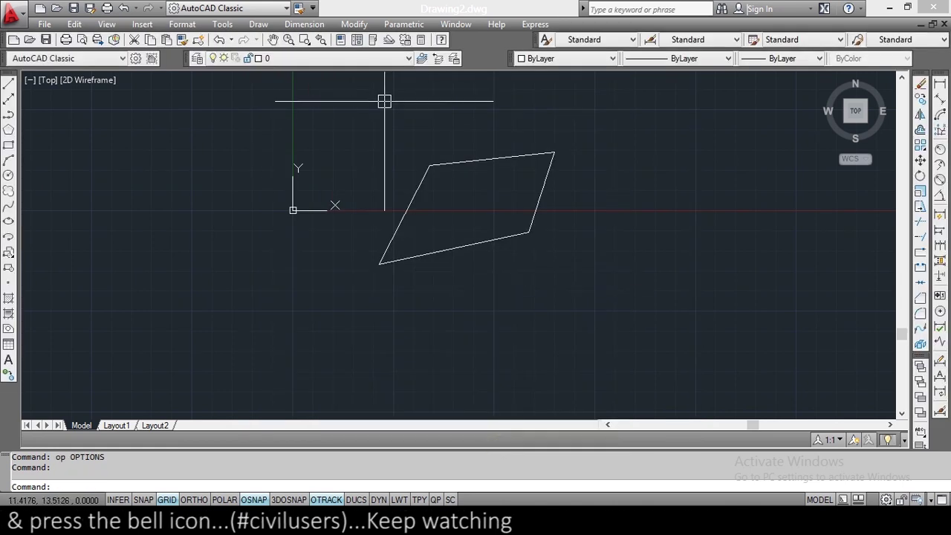